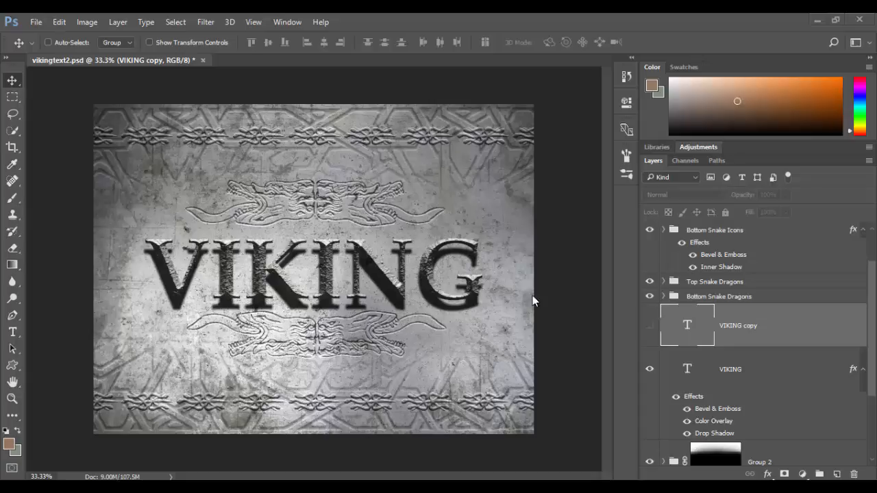
Compare the styled VIKING text with the plain VIKING copy, leaving only the VIKING copy layer shown
{"action": "left_click", "coordinate": [650, 370]}
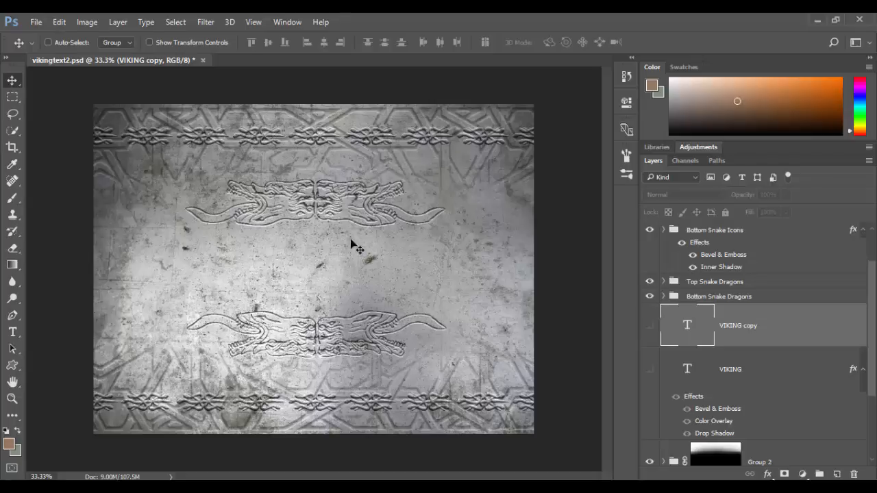
{"action": "left_click", "coordinate": [649, 326]}
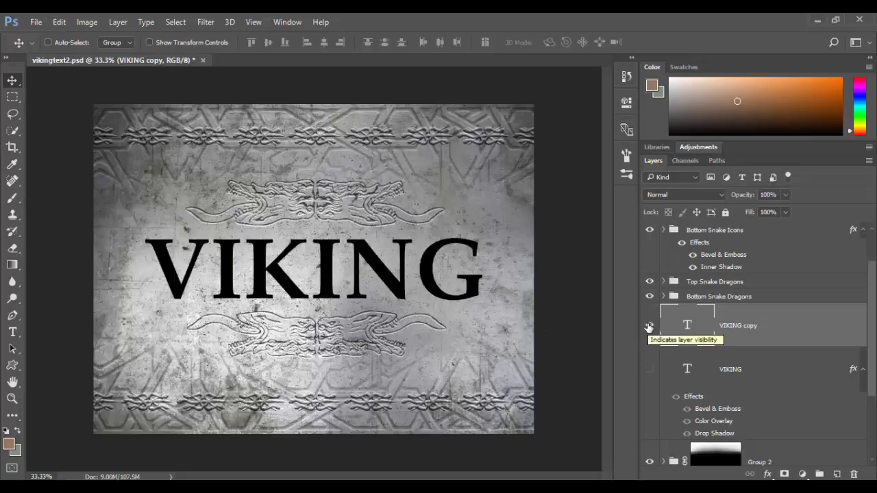
{"action": "left_click", "coordinate": [650, 327]}
{"action": "left_click", "coordinate": [649, 370]}
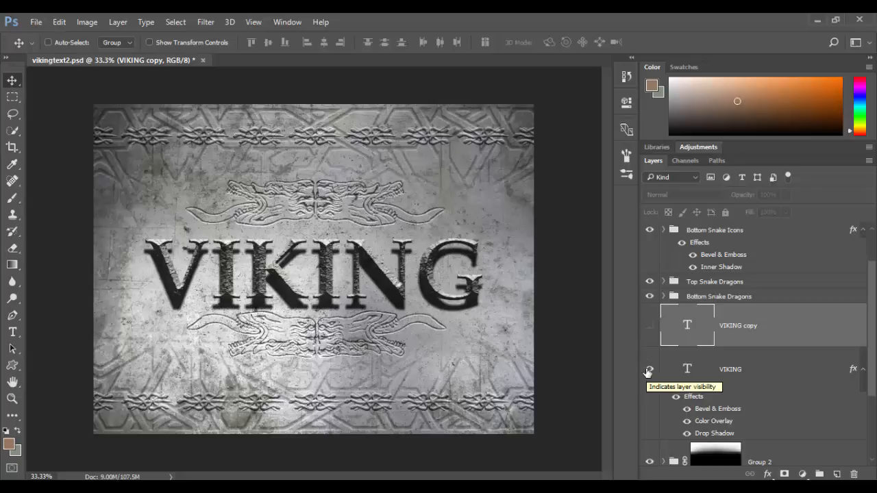
{"action": "left_click", "coordinate": [649, 370]}
{"action": "left_click", "coordinate": [650, 327]}
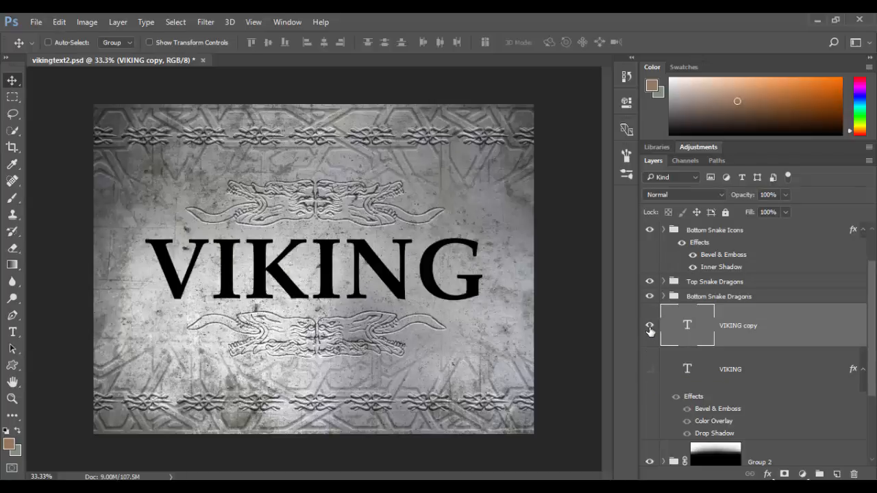
Toggle the visibility of Group 2 off and on, and hide the VIKING copy text layer
{"action": "scroll", "coordinate": [649, 331], "scroll_direction": "down", "scroll_amount": 3}
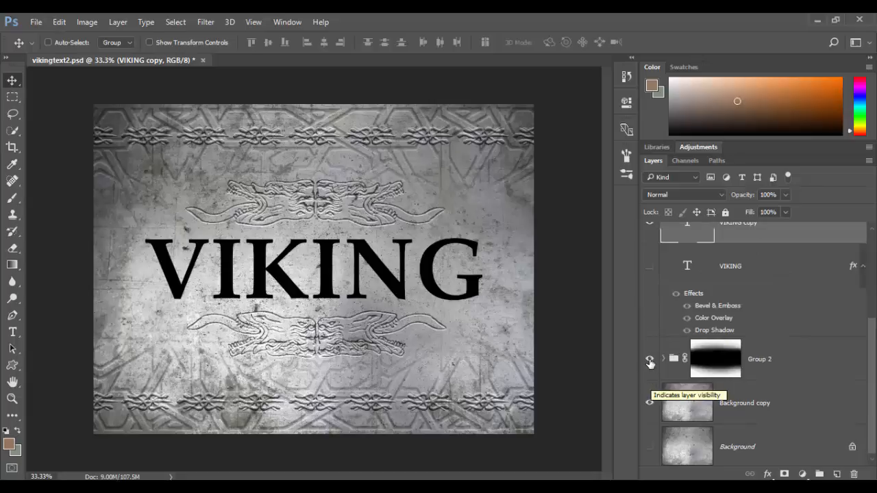
{"action": "left_click", "coordinate": [650, 360]}
{"action": "left_click", "coordinate": [650, 360]}
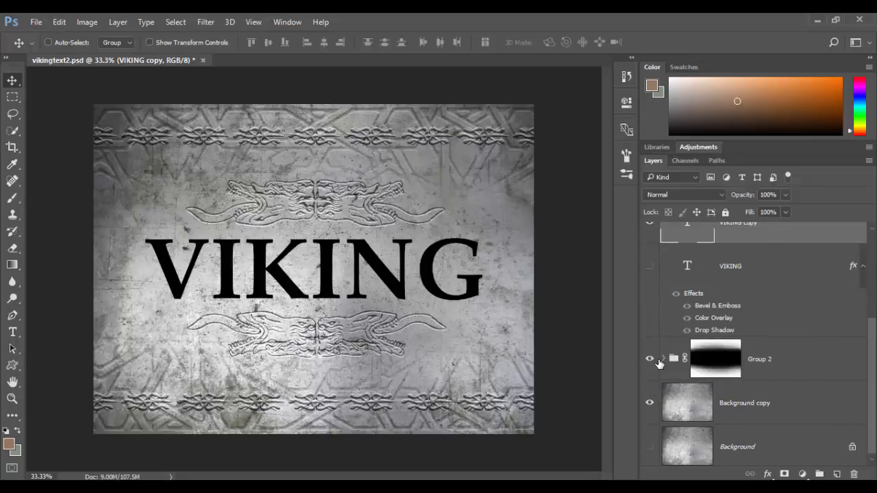
{"action": "left_click", "coordinate": [651, 225]}
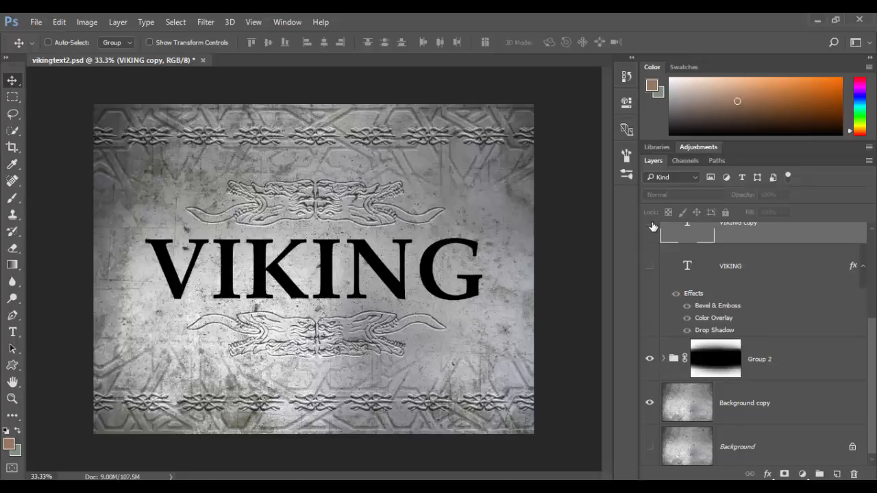
Disable the layer mask of Group 2, expand the group and select the pattern image on Layer 1
{"action": "left_click", "coordinate": [710, 361], "text": "shift"}
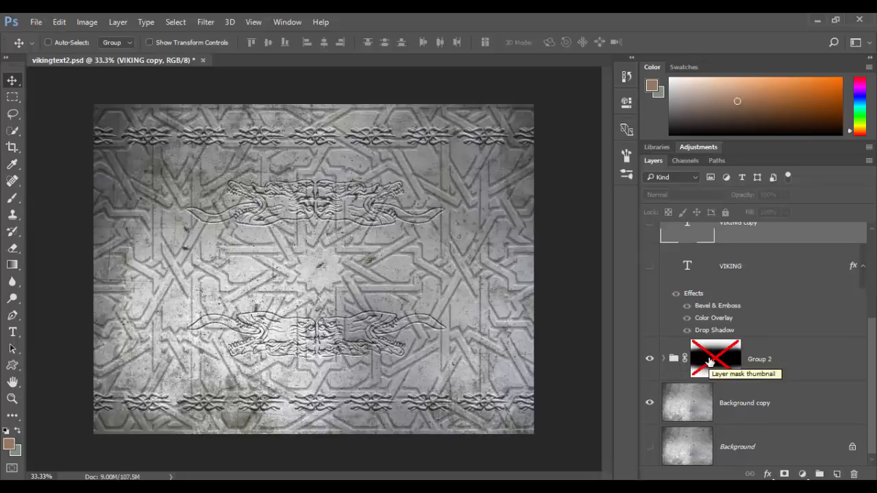
{"action": "left_click", "coordinate": [661, 361]}
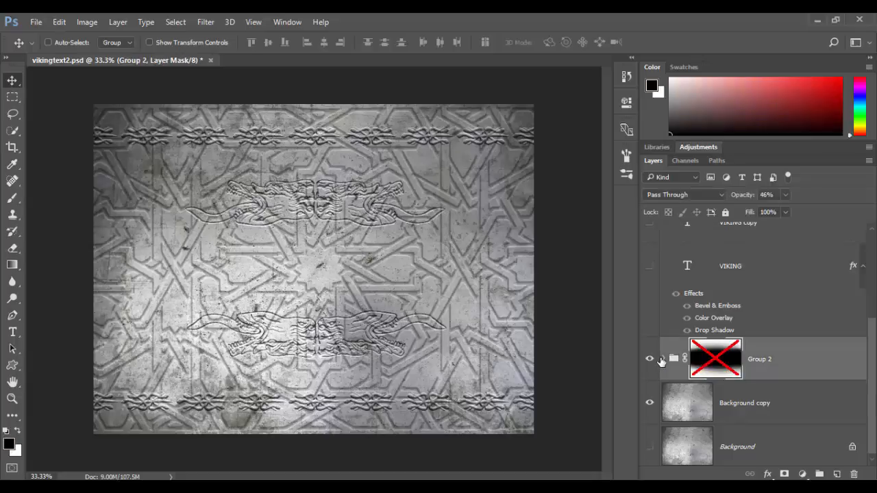
{"action": "left_click", "coordinate": [663, 359]}
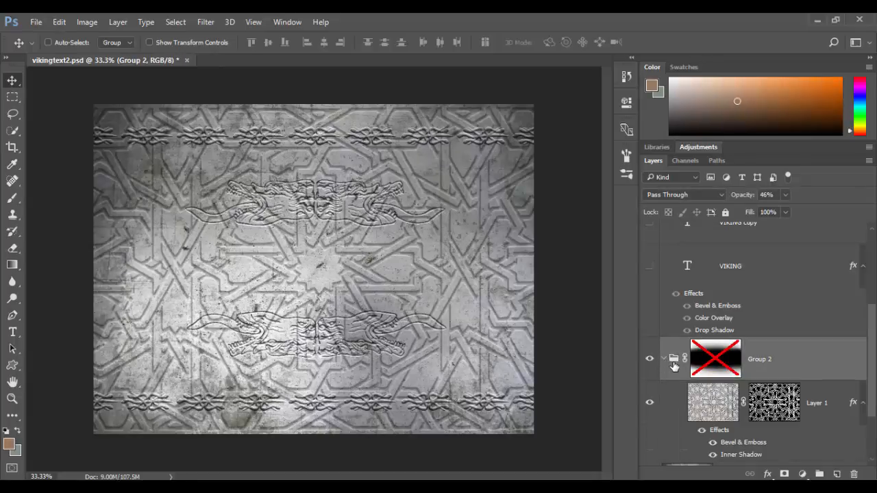
{"action": "left_click", "coordinate": [715, 407]}
{"action": "scroll", "coordinate": [715, 407], "scroll_direction": "down", "scroll_amount": 2}
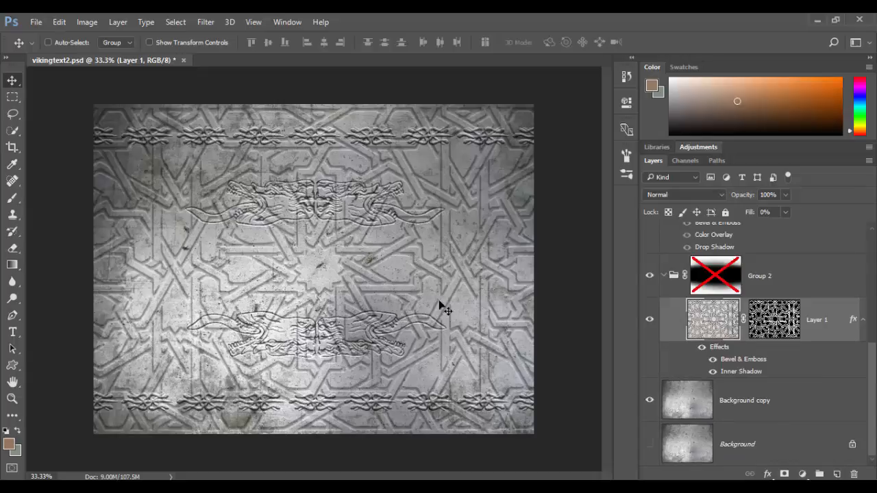
Switch the Layer 1 mask off and on to compare the pattern with and without masking
{"action": "left_click", "coordinate": [781, 324], "text": "shift"}
{"action": "left_click", "coordinate": [781, 324], "text": "shift"}
{"action": "left_click", "coordinate": [781, 324], "text": "shift"}
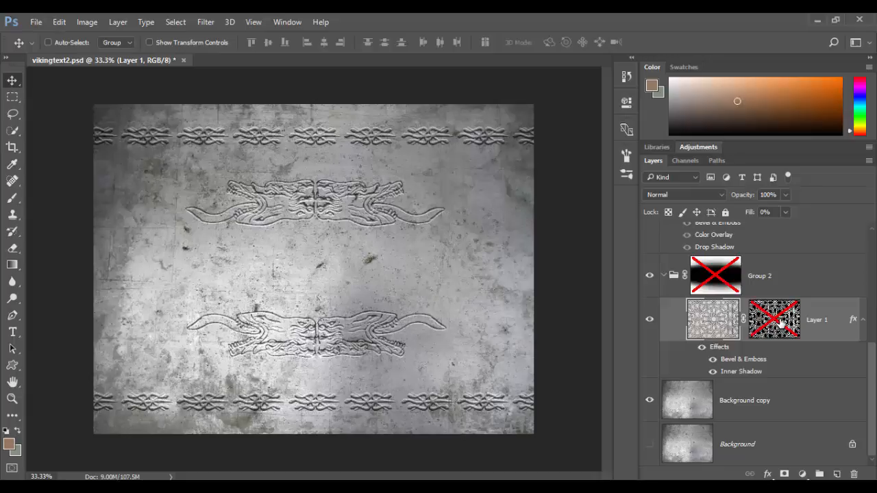
{"action": "left_click", "coordinate": [781, 324], "text": "shift"}
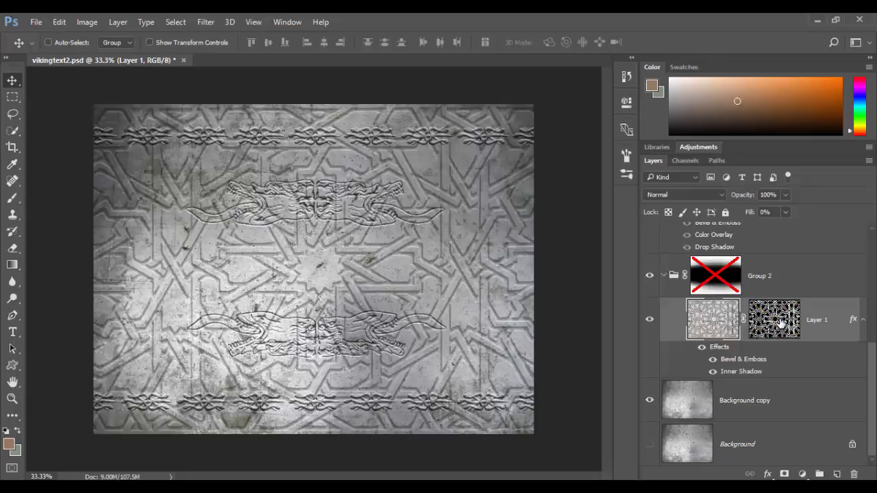
Isolate Layer 1 on the canvas, raise its Fill to 100% and disable its layer mask
{"action": "left_click", "coordinate": [649, 321], "text": "alt"}
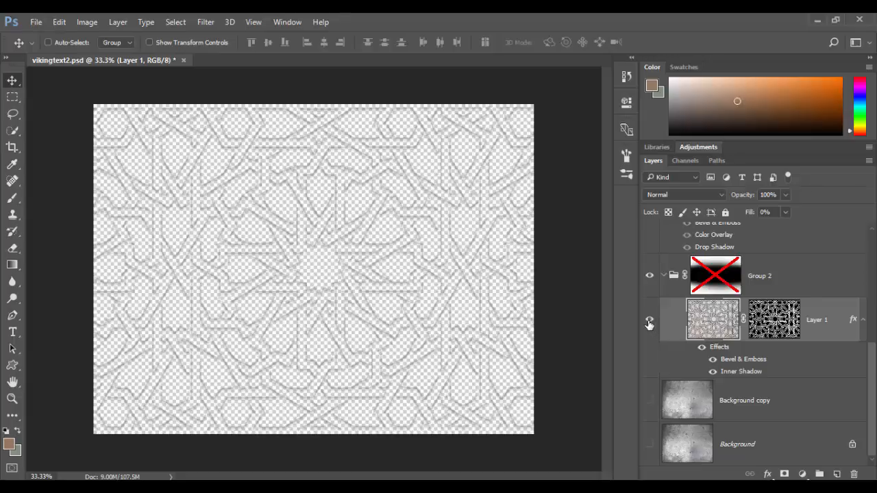
{"action": "left_click", "coordinate": [786, 213]}
{"action": "left_click_drag", "start_coordinate": [802, 228], "coordinate": [867, 228]}
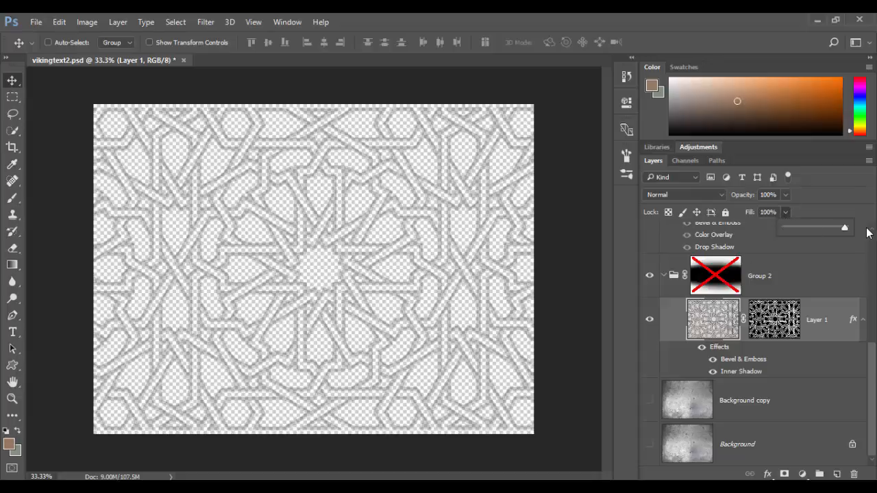
{"action": "left_click", "coordinate": [782, 316], "text": "shift"}
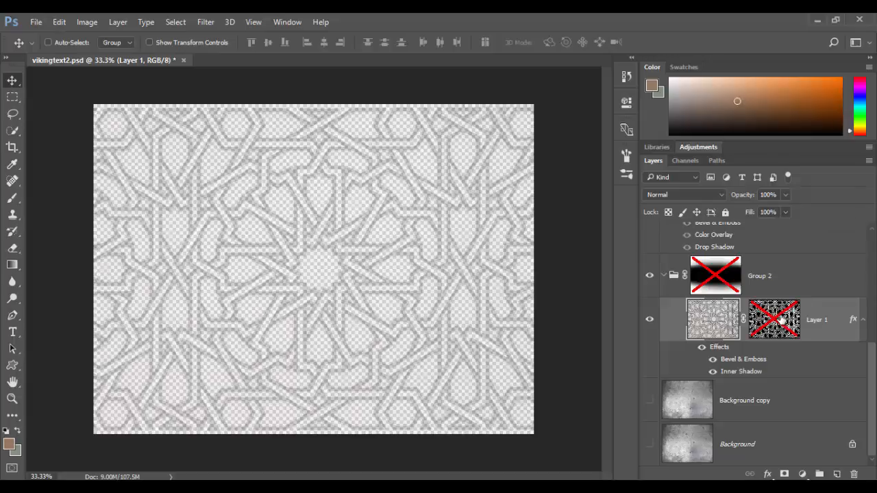
{"action": "left_click", "coordinate": [702, 347]}
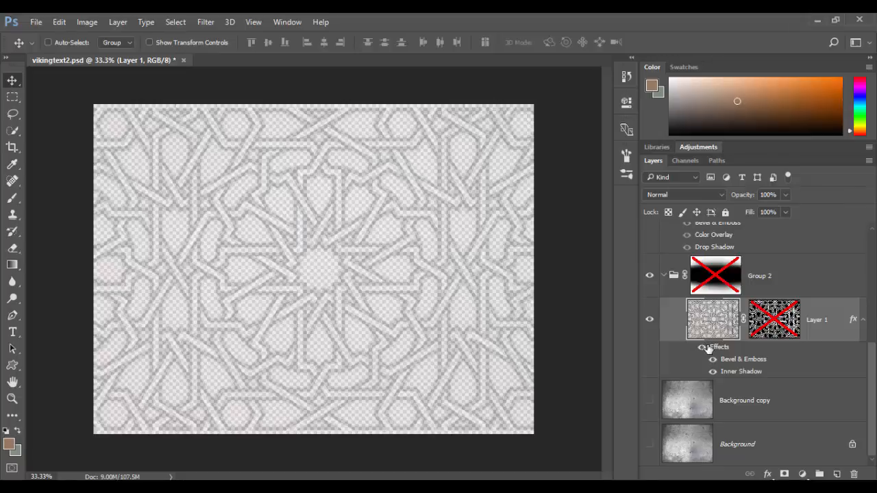
Re-enable the Layer 1 mask and set the layer's Fill back to 0%
{"action": "left_click", "coordinate": [778, 317], "text": "shift"}
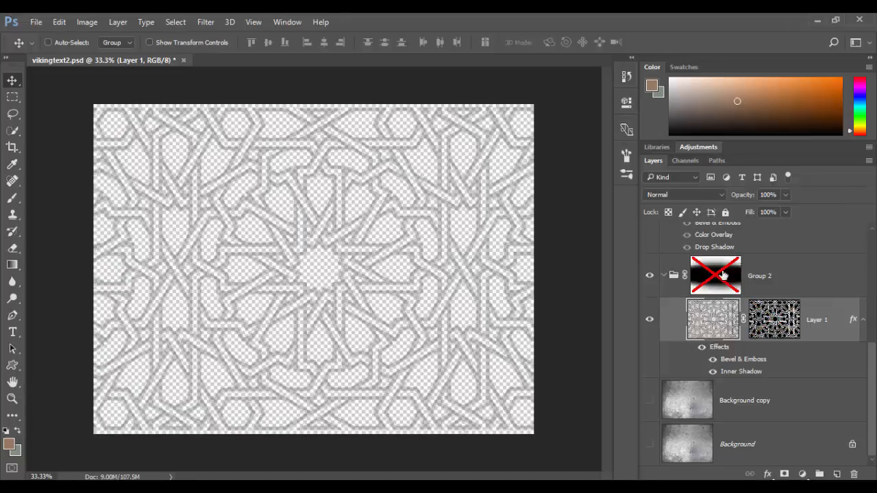
{"action": "left_click", "coordinate": [786, 215]}
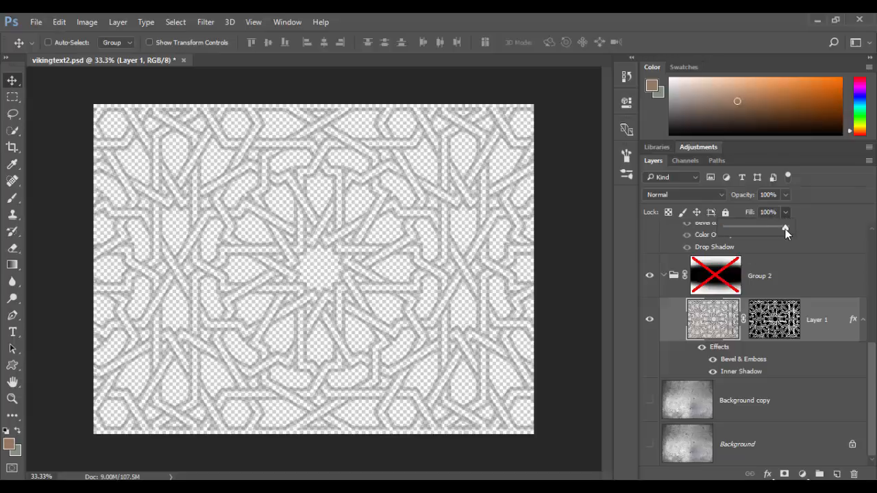
{"action": "left_click_drag", "start_coordinate": [786, 229], "coordinate": [725, 230]}
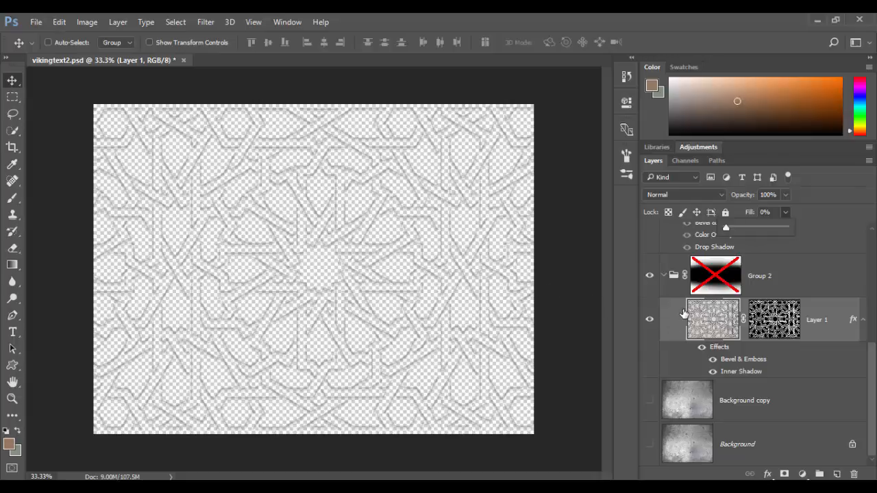
Collapse Group 2, re-enable its layer mask and restore the visibility of the other layers
{"action": "left_click", "coordinate": [664, 275]}
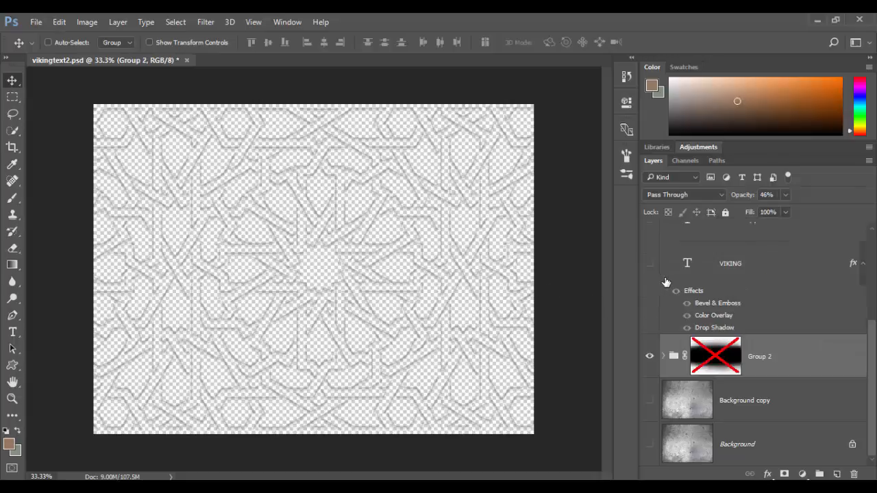
{"action": "left_click", "coordinate": [712, 357], "text": "shift"}
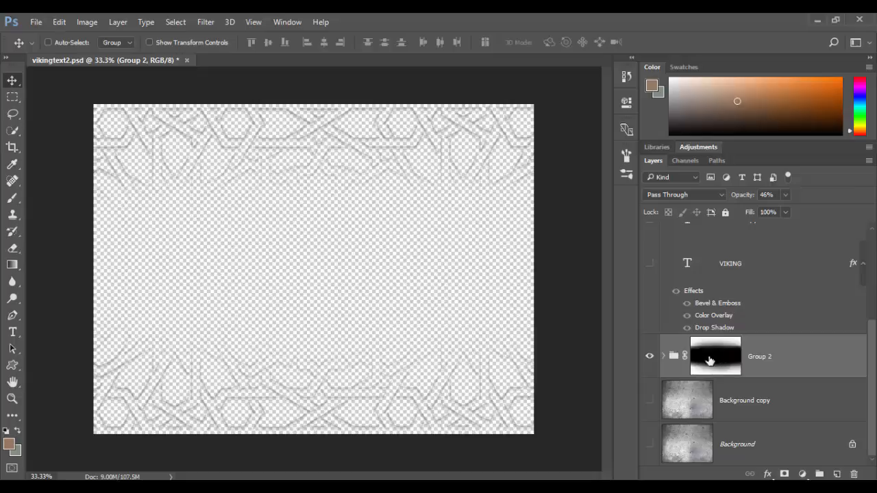
{"action": "left_click", "coordinate": [649, 357], "text": "alt"}
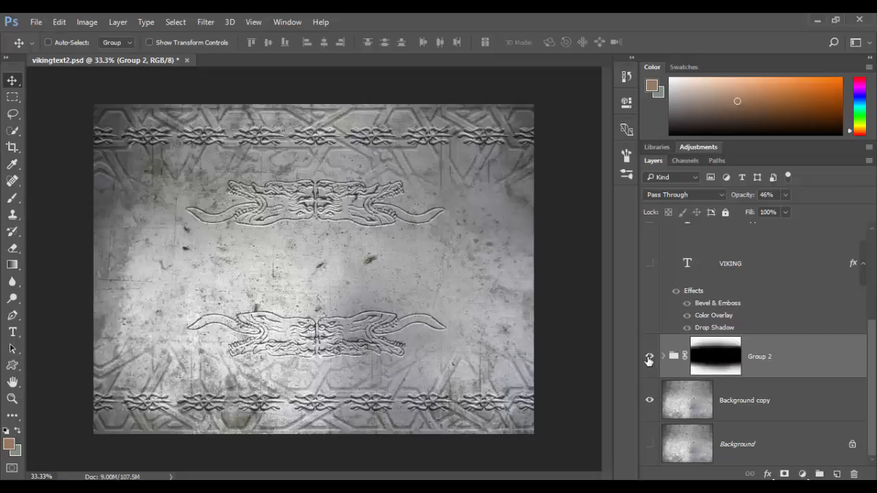
Show the VIKING copy text layer with the styled VIKING layer hidden, and select VIKING copy
{"action": "left_click", "coordinate": [649, 264]}
{"action": "left_click", "coordinate": [649, 266]}
{"action": "scroll", "coordinate": [662, 295], "scroll_direction": "up", "scroll_amount": 3}
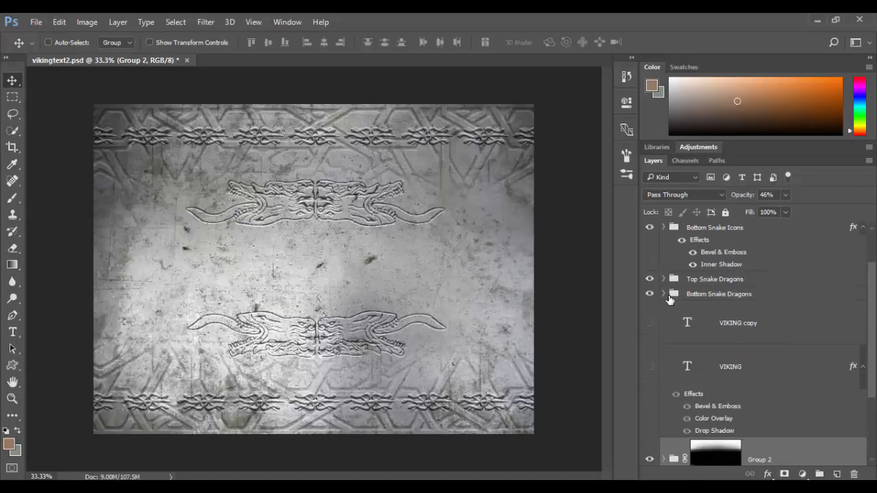
{"action": "left_click", "coordinate": [650, 324]}
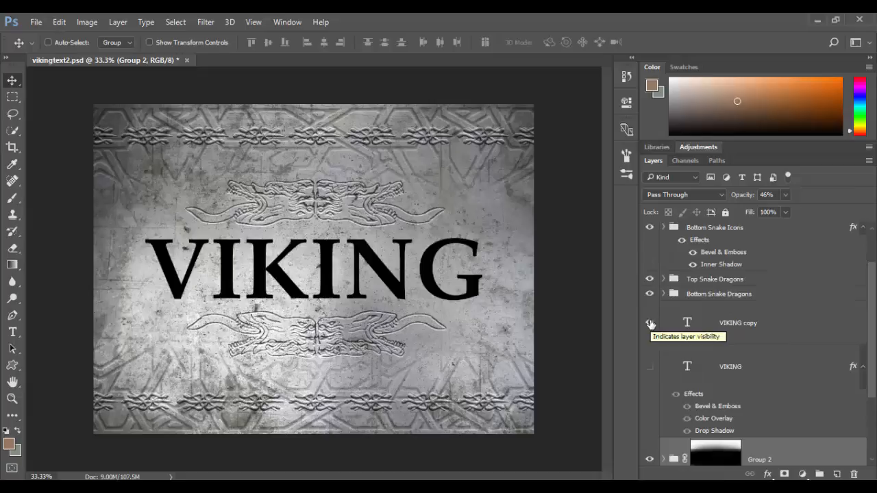
{"action": "left_click", "coordinate": [766, 323]}
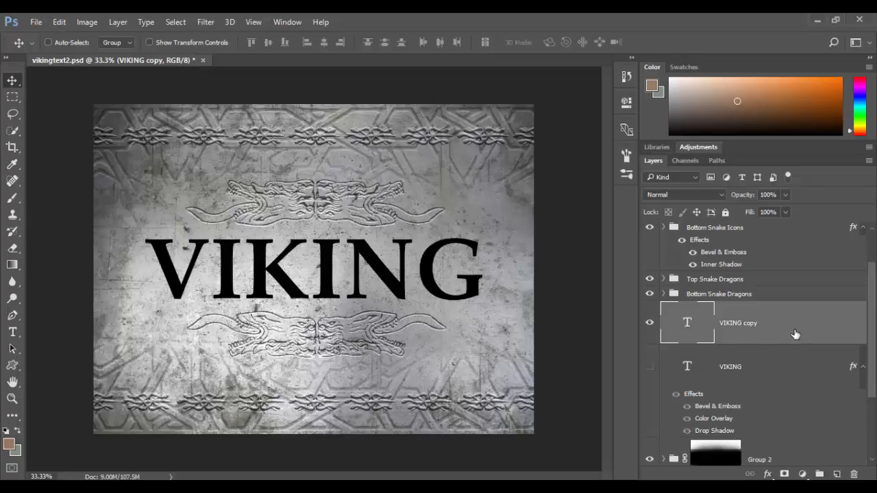
Open the layer style settings of VIKING copy and enable Bevel & Emboss, keeping the text in view
{"action": "double_click", "coordinate": [797, 326]}
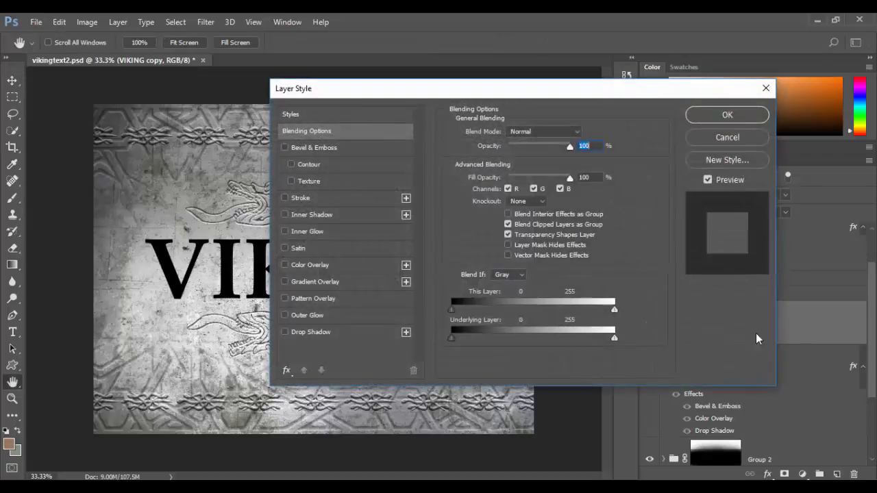
{"action": "left_click_drag", "start_coordinate": [641, 94], "coordinate": [358, 195]}
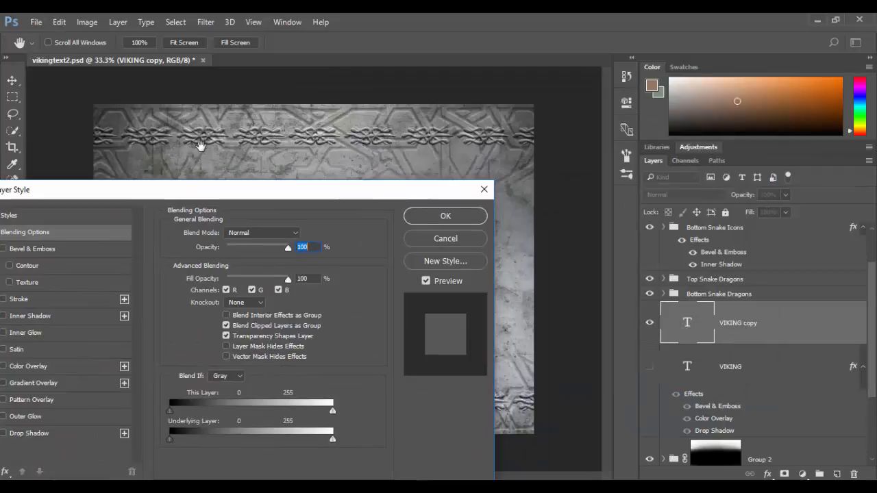
{"action": "left_click_drag", "start_coordinate": [227, 190], "coordinate": [674, 111]}
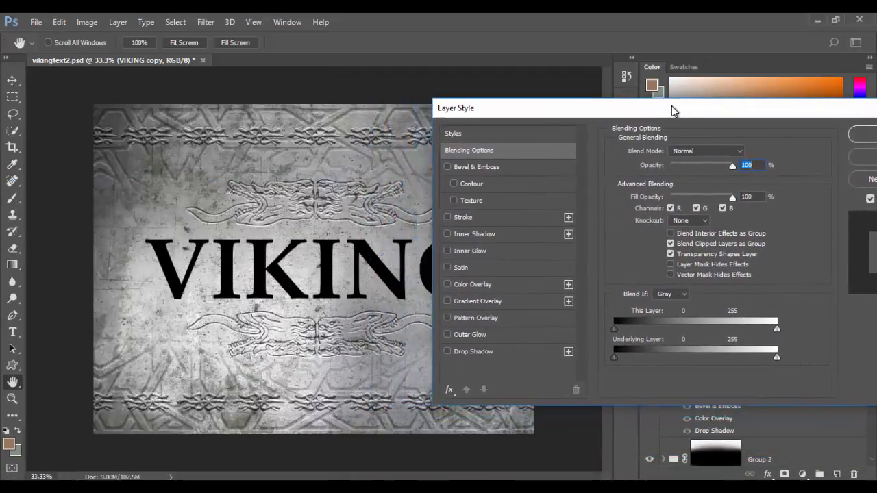
{"action": "left_click", "coordinate": [488, 167]}
{"action": "left_click_drag", "start_coordinate": [516, 110], "coordinate": [537, 111]}
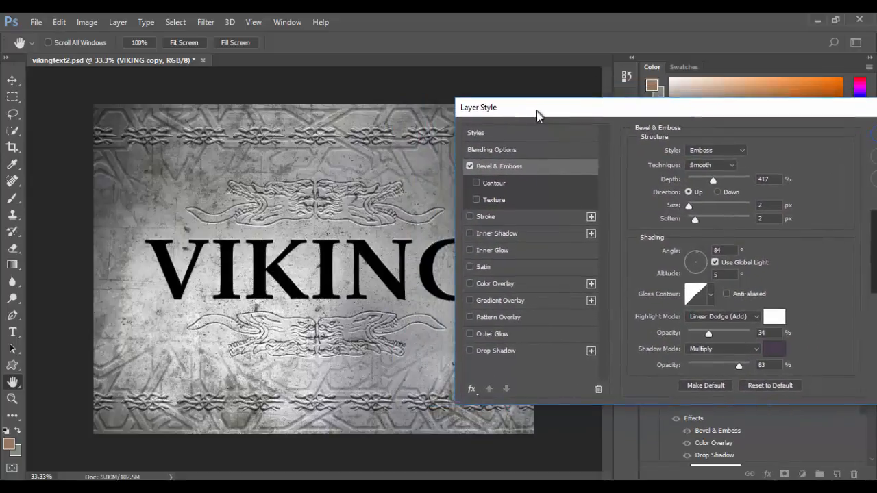
Set the Bevel & Emboss style to Inner Bevel and its technique to Chisel Hard
{"action": "left_click", "coordinate": [729, 152]}
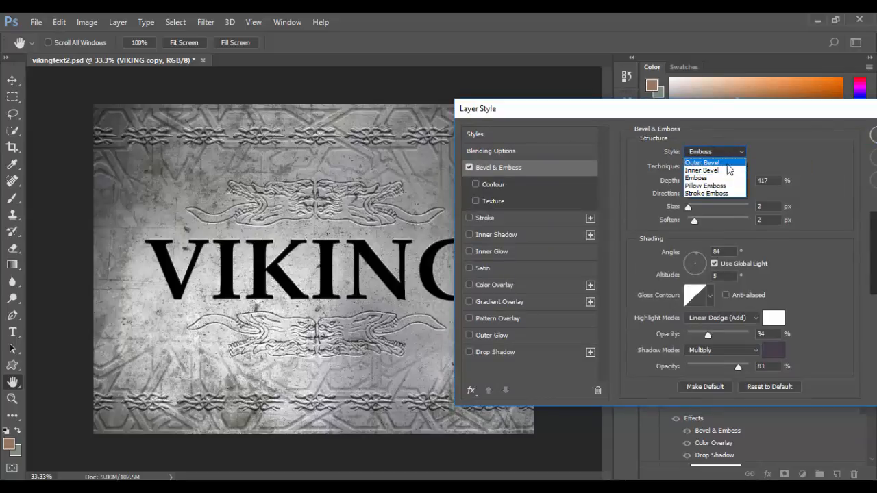
{"action": "left_click", "coordinate": [729, 163]}
{"action": "left_click", "coordinate": [730, 153]}
{"action": "left_click", "coordinate": [726, 166]}
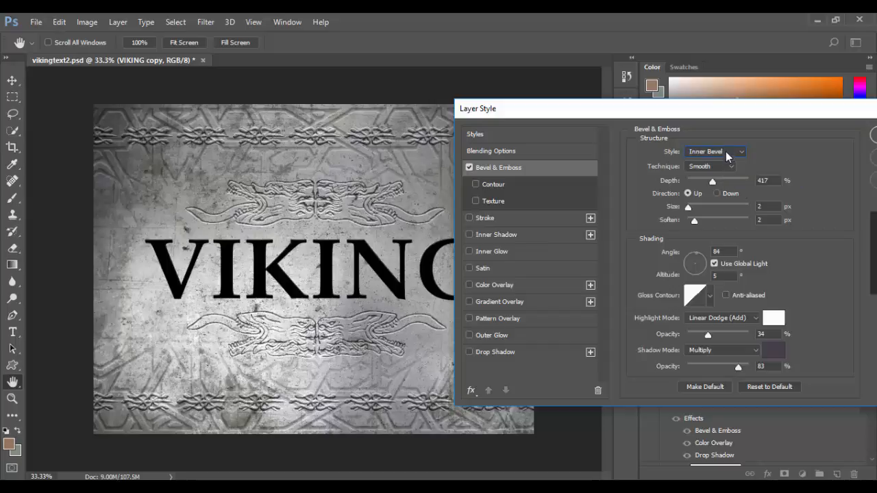
{"action": "left_click", "coordinate": [726, 151]}
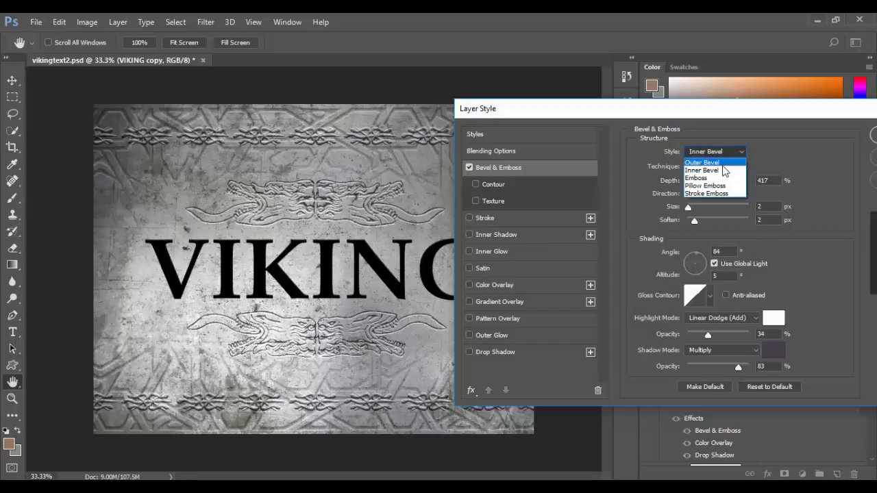
{"action": "left_click", "coordinate": [724, 170]}
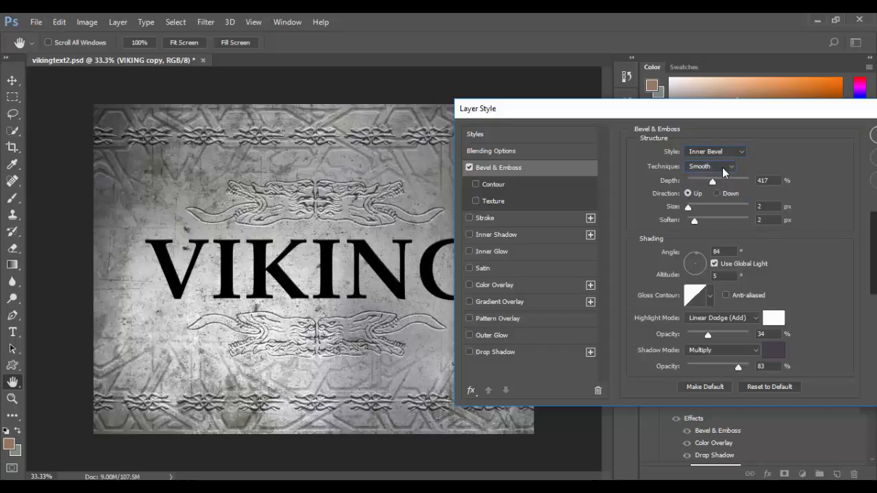
{"action": "left_click", "coordinate": [722, 168]}
{"action": "left_click", "coordinate": [717, 183]}
{"action": "left_click_drag", "start_coordinate": [707, 122], "coordinate": [565, 125]}
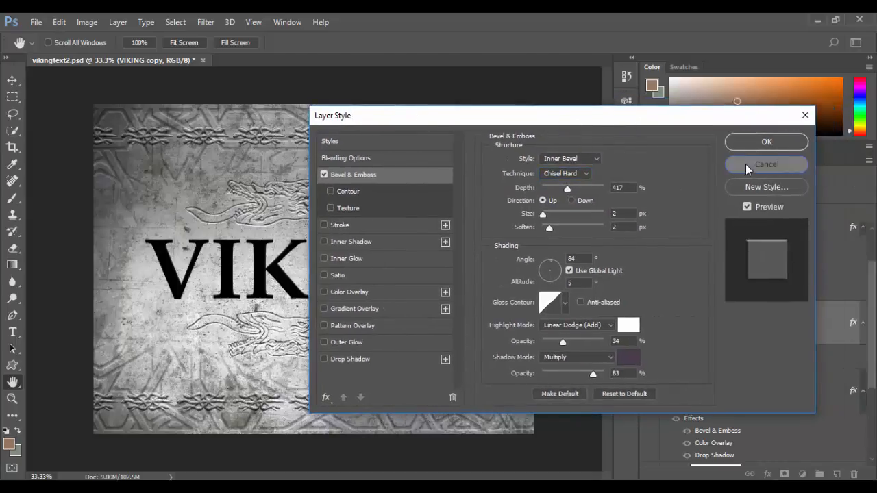
Discard the open style changes on VIKING copy and switch to the styled VIKING layer, showing it with the copy hidden
{"action": "left_click", "coordinate": [728, 164]}
{"action": "left_click", "coordinate": [650, 367]}
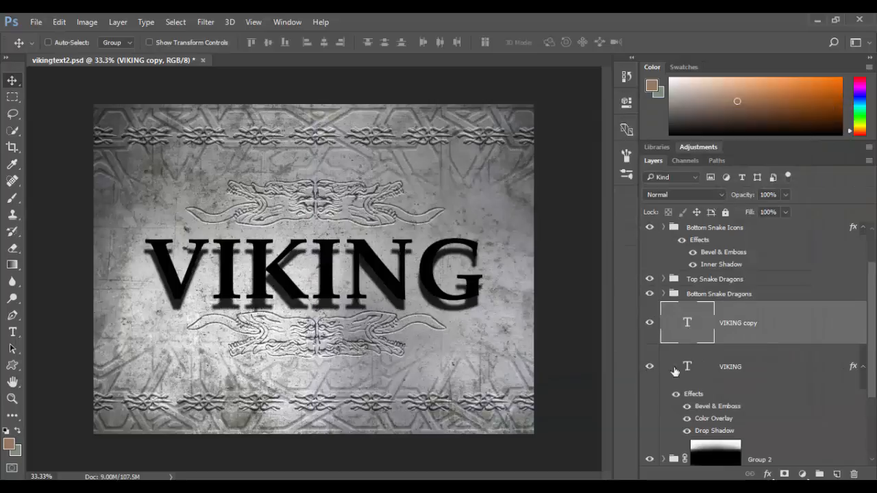
{"action": "left_click", "coordinate": [724, 367]}
{"action": "left_click", "coordinate": [650, 323]}
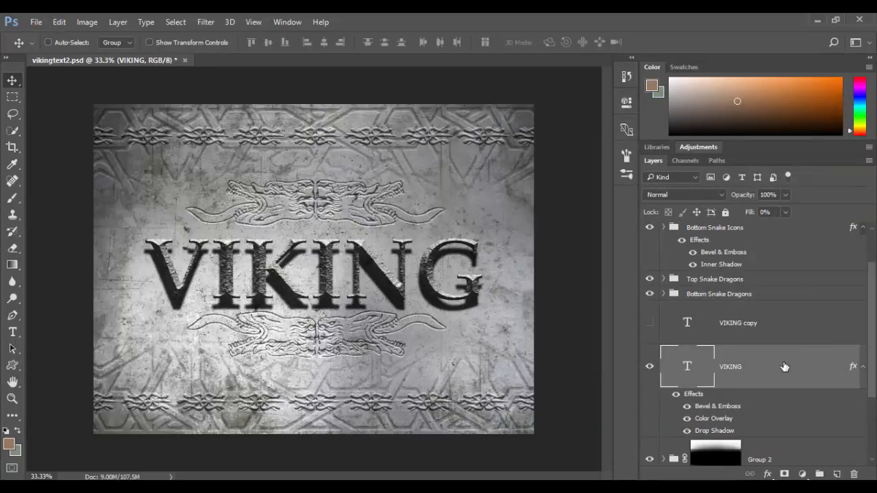
Examine the Bevel & Emboss settings of the styled VIKING layer and leave its layer style unchanged
{"action": "double_click", "coordinate": [800, 367]}
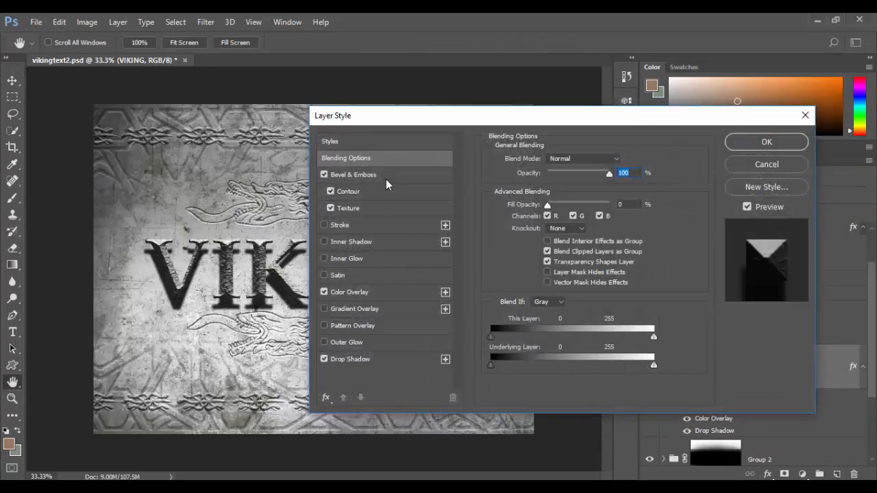
{"action": "left_click", "coordinate": [386, 180]}
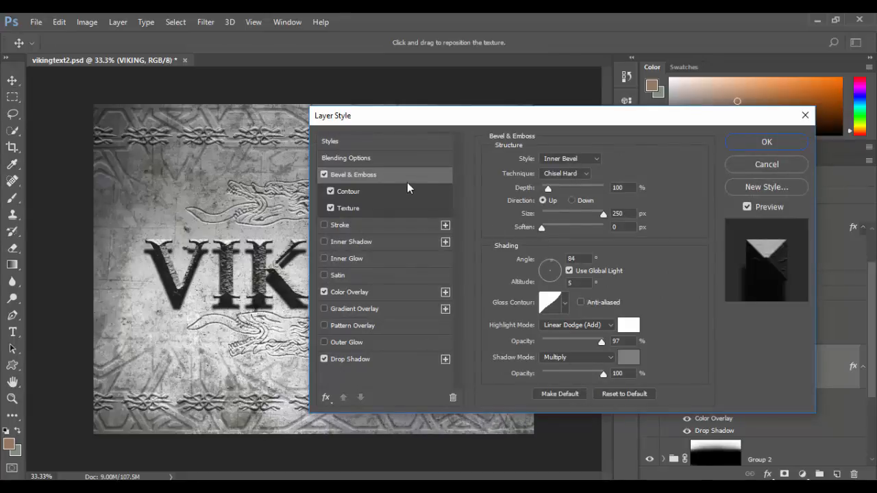
{"action": "left_click", "coordinate": [783, 166]}
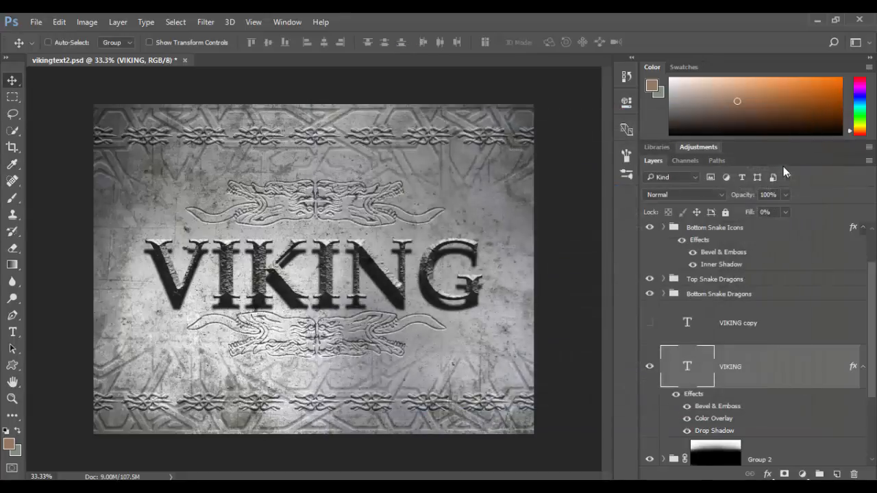
Hide the styled VIKING layer, show VIKING copy and select it
{"action": "left_click", "coordinate": [650, 367]}
{"action": "left_click", "coordinate": [650, 323]}
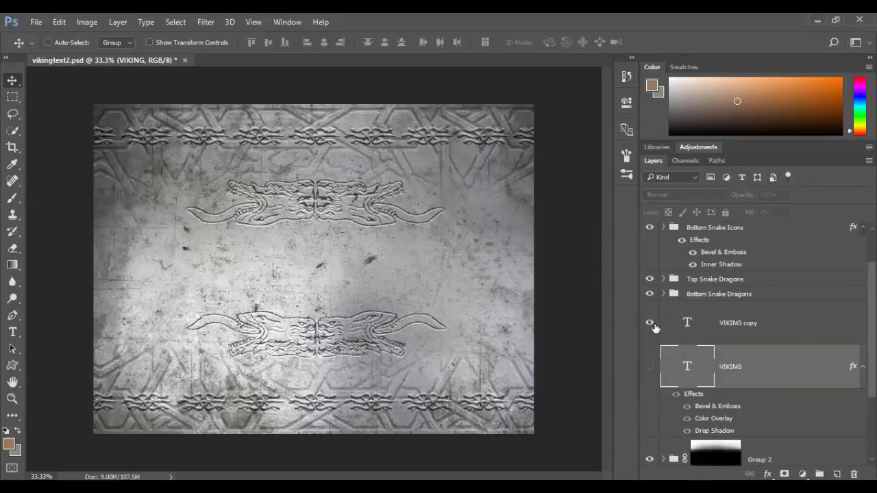
{"action": "left_click", "coordinate": [690, 323]}
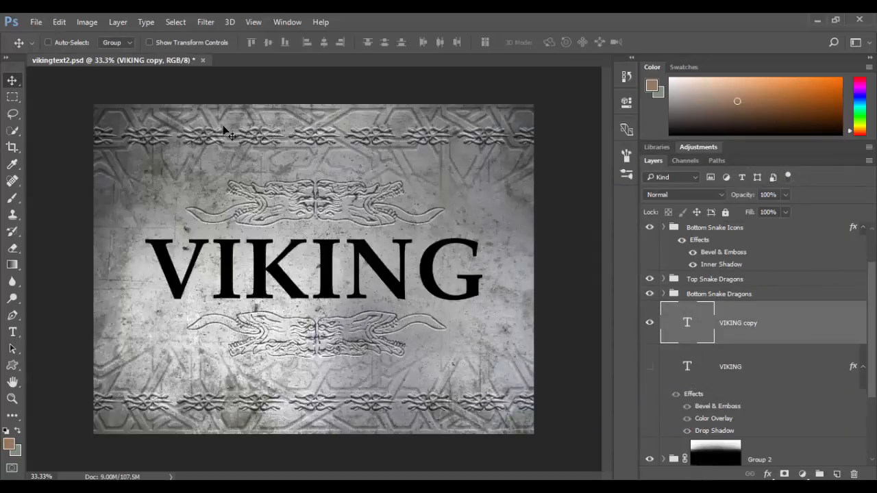
Show the styled VIKING layer instead of the copy, select it and toggle its effects off and on for comparison
{"action": "left_click", "coordinate": [650, 366]}
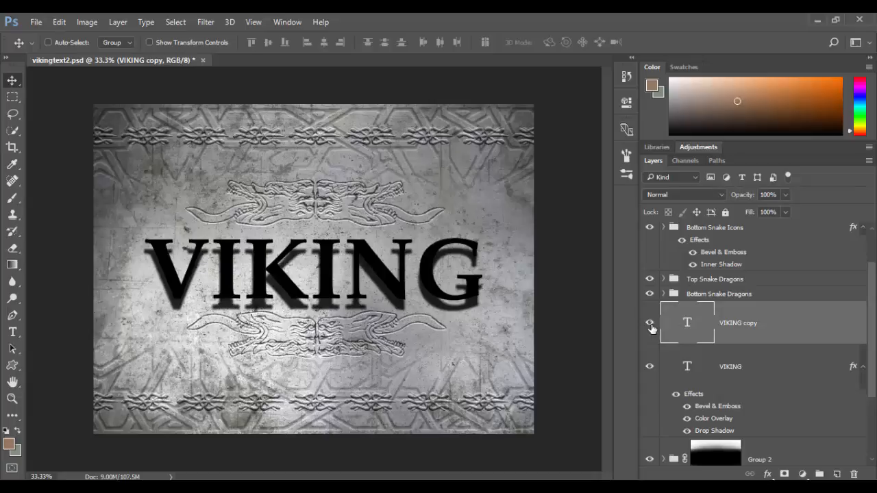
{"action": "left_click", "coordinate": [649, 323]}
{"action": "left_click", "coordinate": [689, 368]}
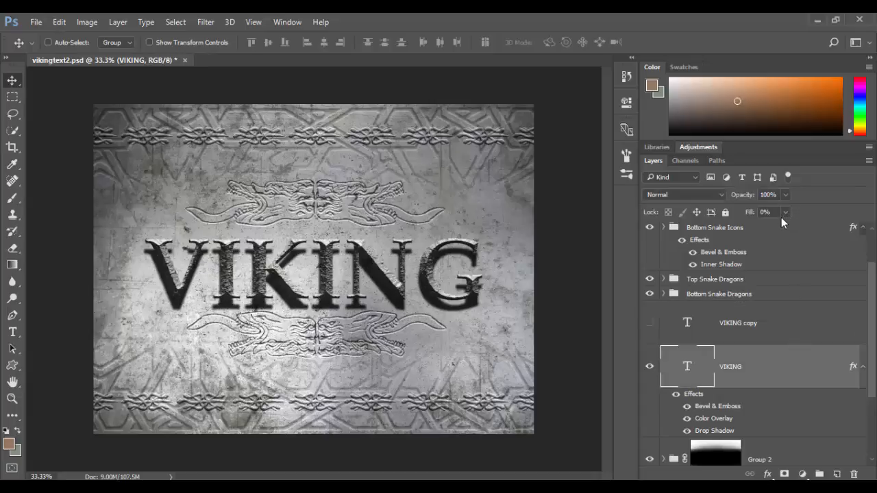
{"action": "left_click", "coordinate": [675, 396]}
{"action": "left_click", "coordinate": [675, 395]}
Make VIKING copy visible and selected again, with the styled VIKING layer hidden
{"action": "left_click", "coordinate": [650, 323]}
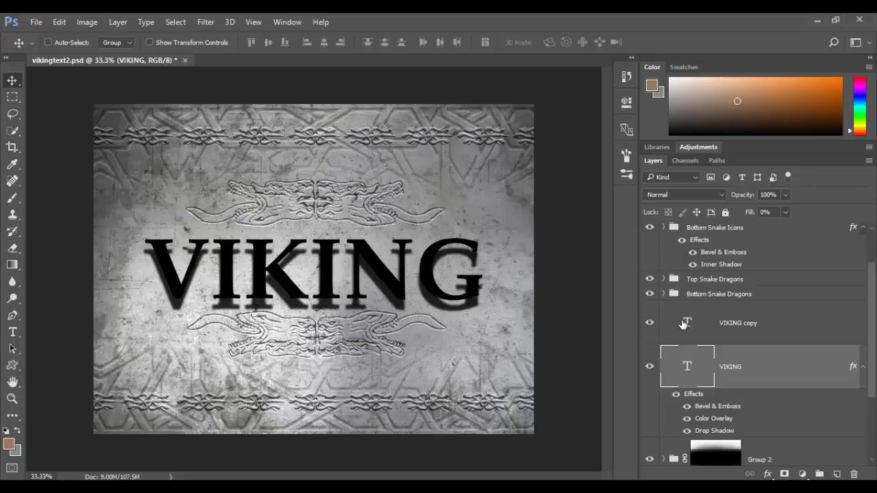
{"action": "left_click", "coordinate": [688, 324]}
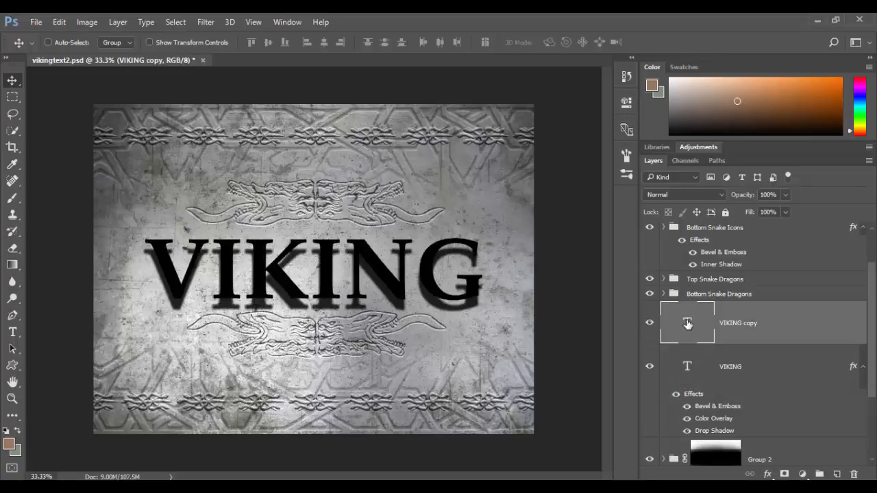
{"action": "left_click", "coordinate": [650, 367]}
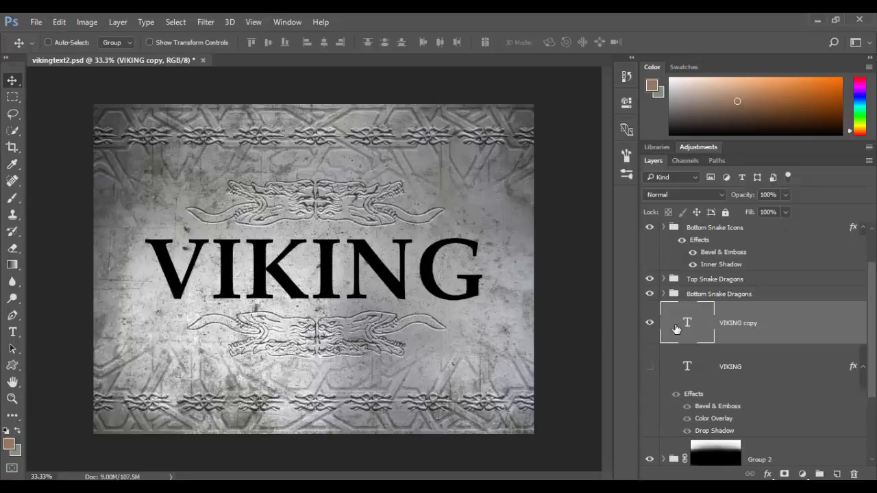
Lower the fill of VIKING copy to 0% to preview the effect, and restore it to 100%
{"action": "left_click", "coordinate": [785, 213]}
{"action": "left_click_drag", "start_coordinate": [774, 231], "coordinate": [701, 229]}
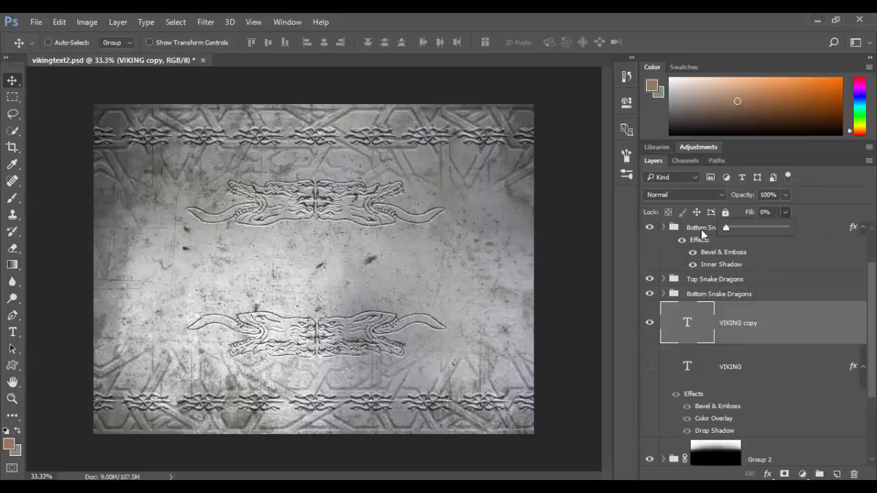
{"action": "left_click", "coordinate": [819, 329]}
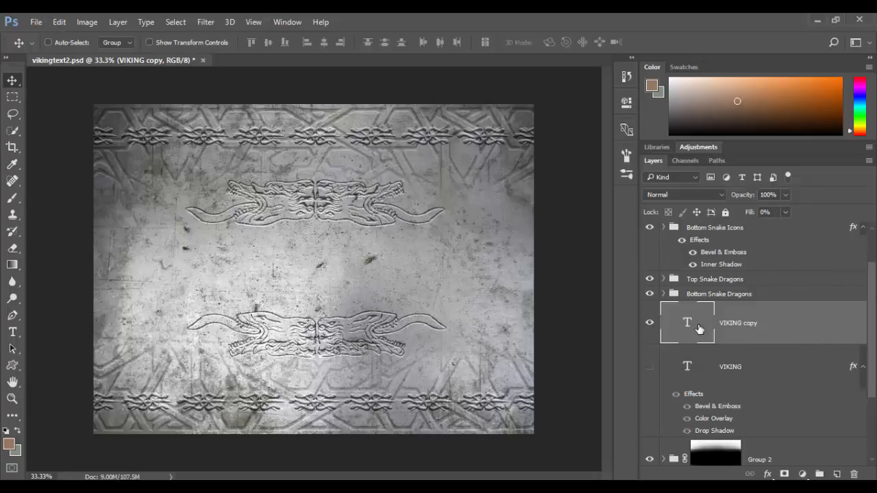
{"action": "left_click", "coordinate": [785, 213]}
{"action": "left_click_drag", "start_coordinate": [798, 231], "coordinate": [846, 230]}
Select the text of VIKING copy, look through the available fonts and leave text editing with Palatino Linotype kept
{"action": "double_click", "coordinate": [688, 332]}
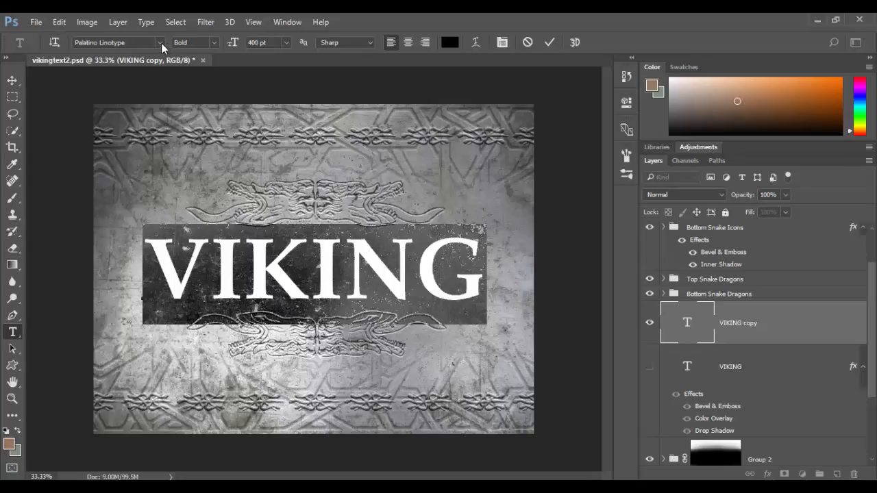
{"action": "left_click", "coordinate": [161, 42]}
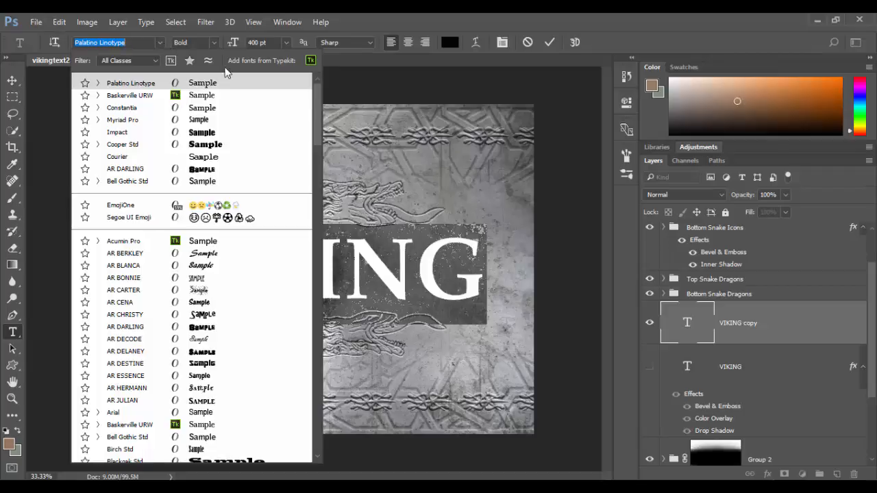
{"action": "left_click", "coordinate": [416, 63]}
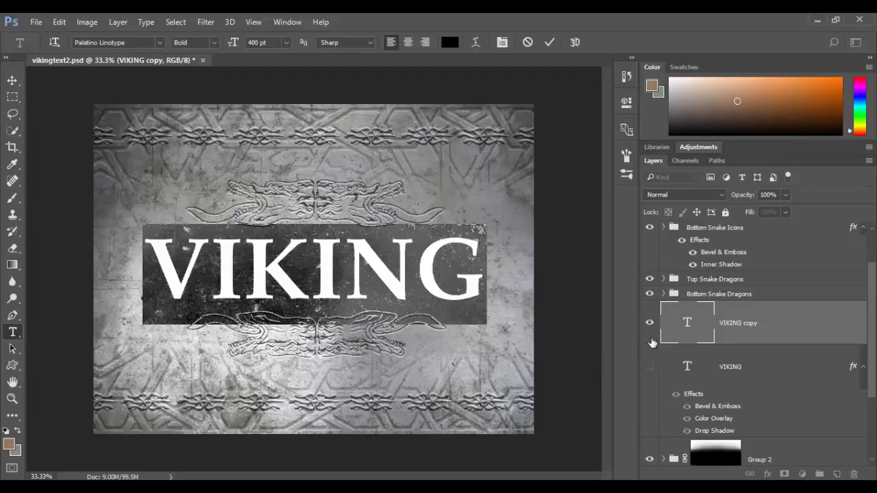
{"action": "left_click", "coordinate": [740, 361]}
{"action": "left_click", "coordinate": [749, 341]}
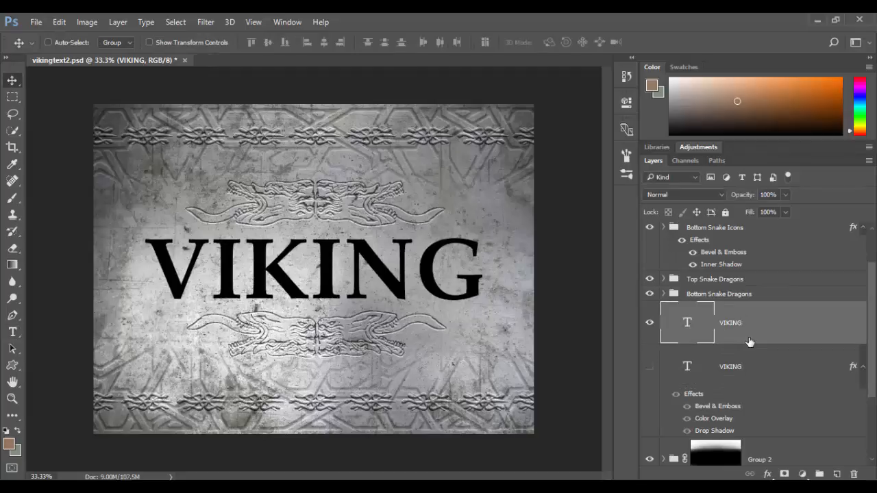
Set the fill of the visible, unstyled VIKING text layer to 0%
{"action": "left_click", "coordinate": [786, 212]}
{"action": "left_click_drag", "start_coordinate": [749, 227], "coordinate": [711, 227]}
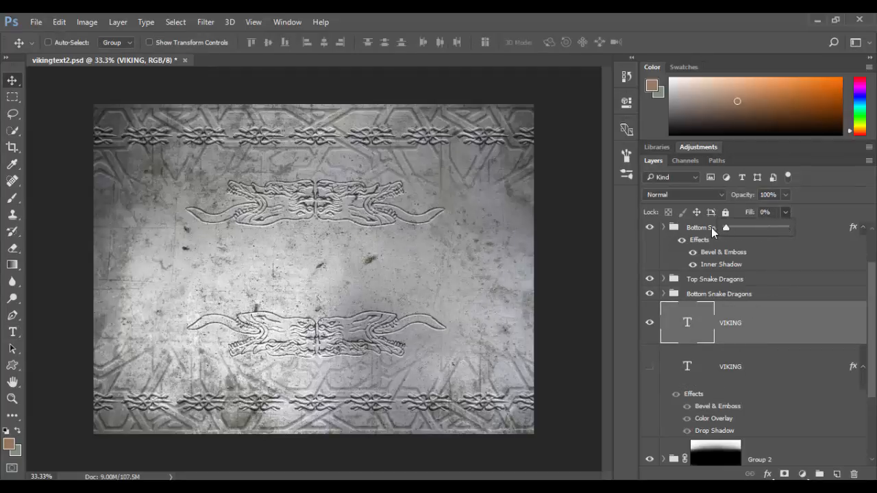
{"action": "left_click", "coordinate": [795, 326]}
Open the unstyled VIKING layer's style settings and enable Bevel & Emboss, keeping more of the text in view
{"action": "double_click", "coordinate": [795, 326]}
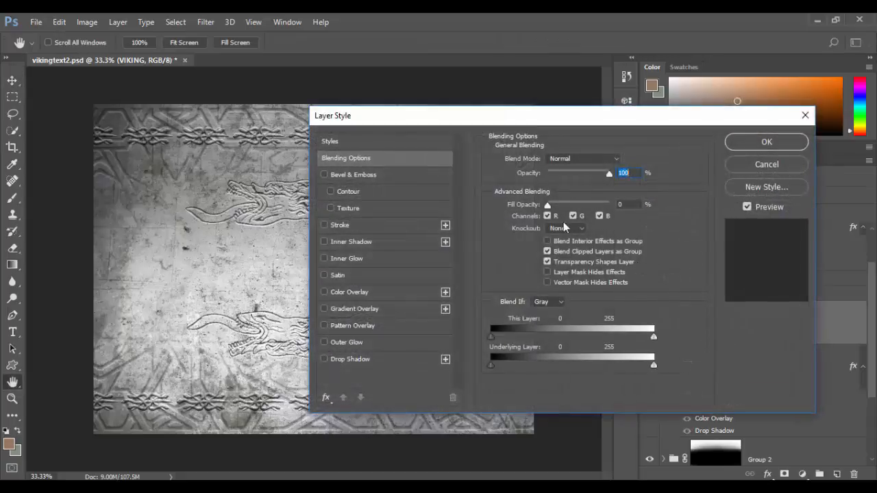
{"action": "left_click", "coordinate": [352, 175]}
{"action": "left_click_drag", "start_coordinate": [409, 120], "coordinate": [511, 129]}
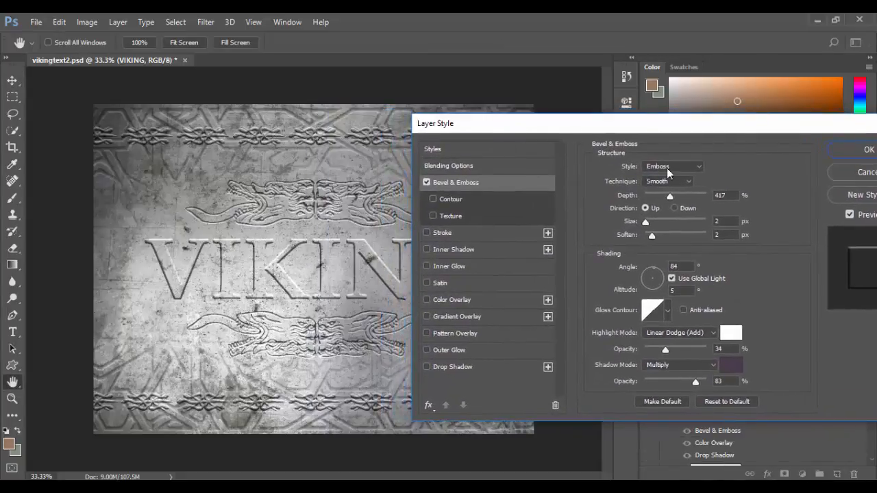
Set the bevel style to Inner Bevel and technique to Chisel Hard, trying the Down direction before returning to Up
{"action": "left_click", "coordinate": [698, 167]}
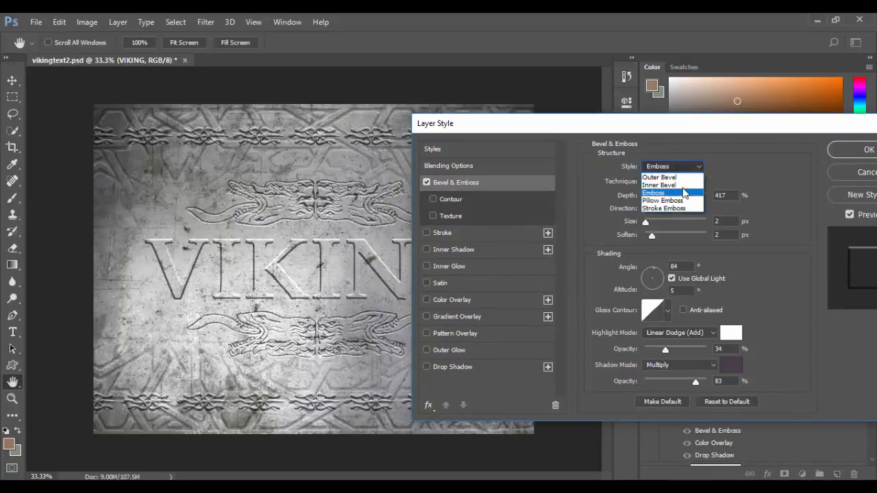
{"action": "left_click", "coordinate": [688, 186]}
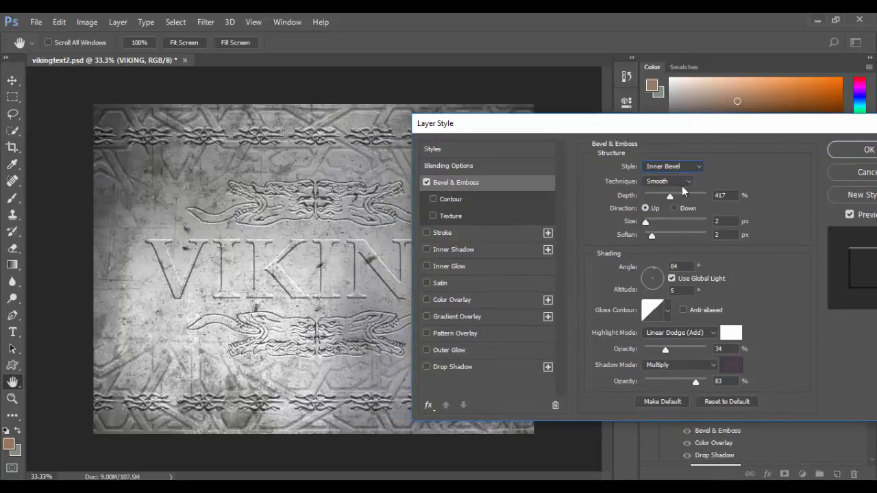
{"action": "left_click", "coordinate": [674, 182]}
{"action": "left_click", "coordinate": [669, 197]}
{"action": "left_click", "coordinate": [675, 208]}
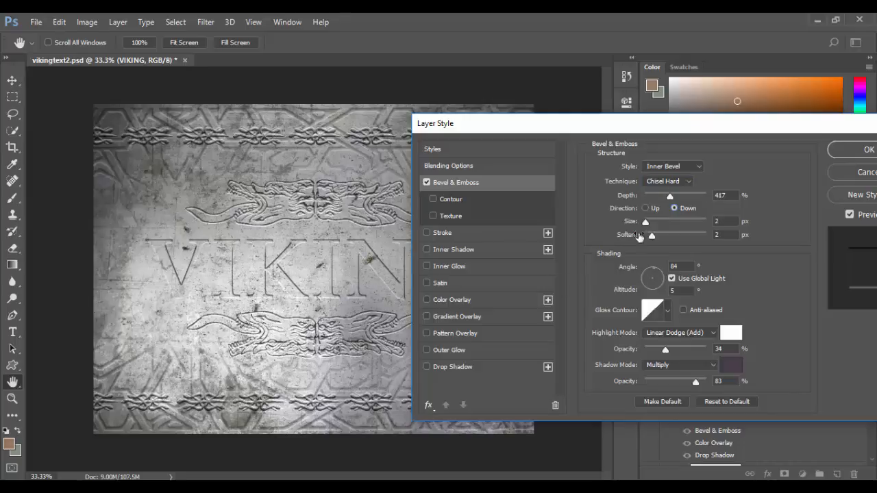
{"action": "left_click", "coordinate": [645, 208]}
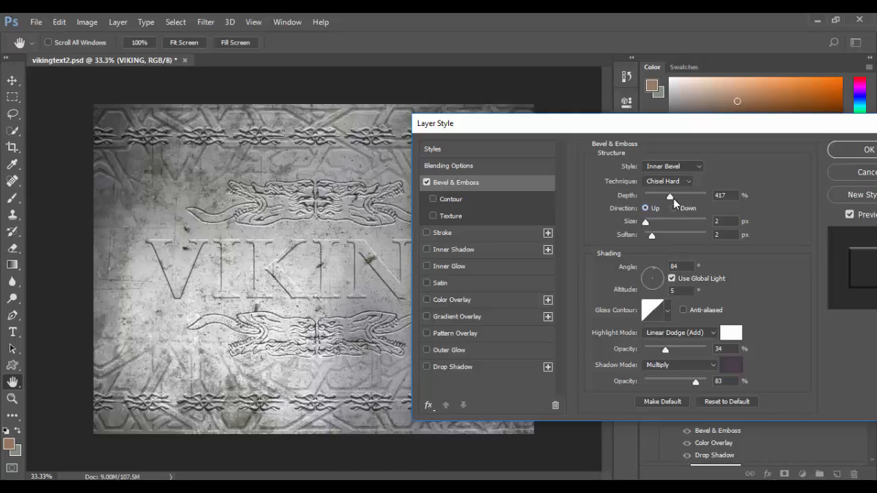
Set the bevel's depth to 532%, its size to 49 px and its soften to 2 px
{"action": "left_click_drag", "start_coordinate": [675, 200], "coordinate": [655, 225]}
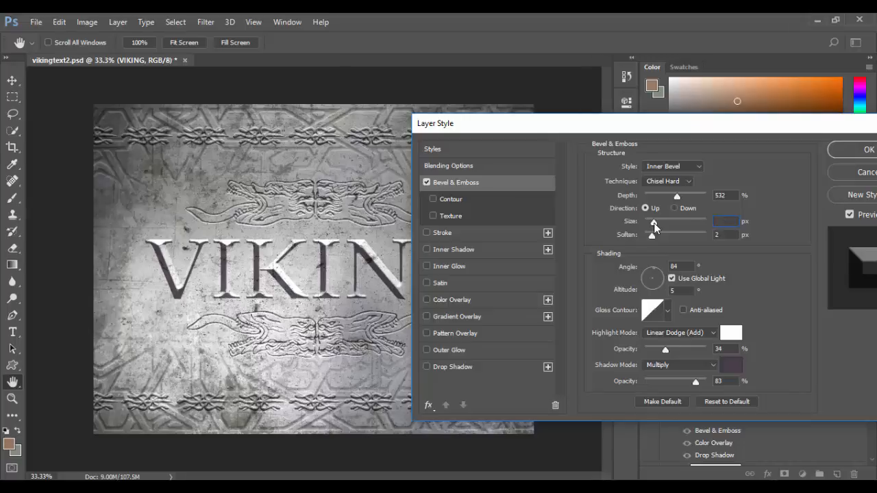
{"action": "left_click_drag", "start_coordinate": [568, 127], "coordinate": [624, 132]}
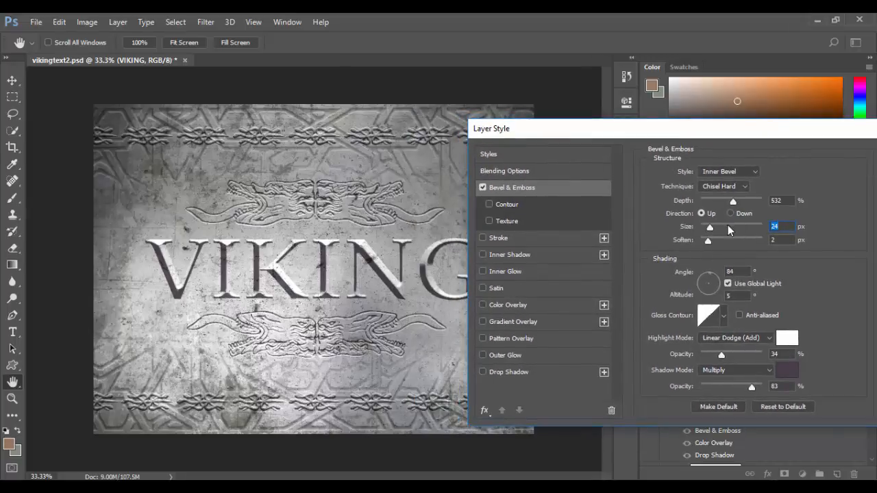
{"action": "mouse_move", "coordinate": [710, 229]}
{"action": "left_mouse_down"}
{"action": "mouse_move", "coordinate": [753, 232]}
{"action": "mouse_move", "coordinate": [717, 230]}
{"action": "left_mouse_up"}
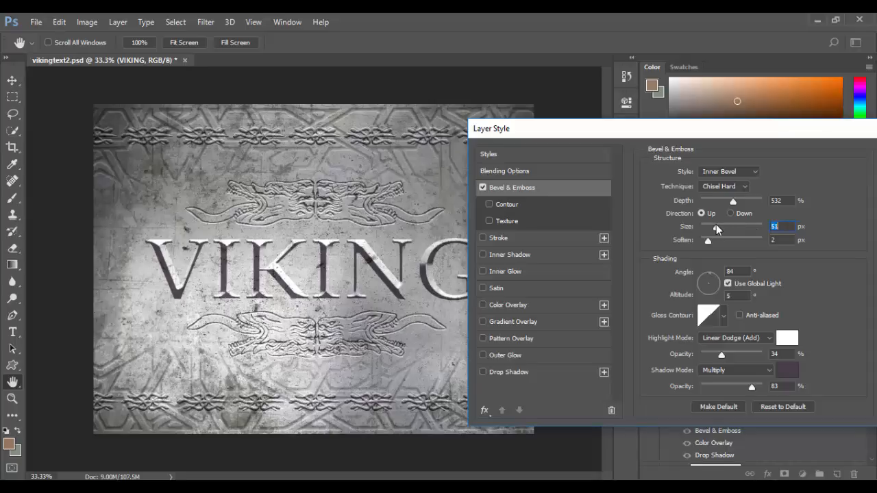
{"action": "left_click", "coordinate": [706, 241]}
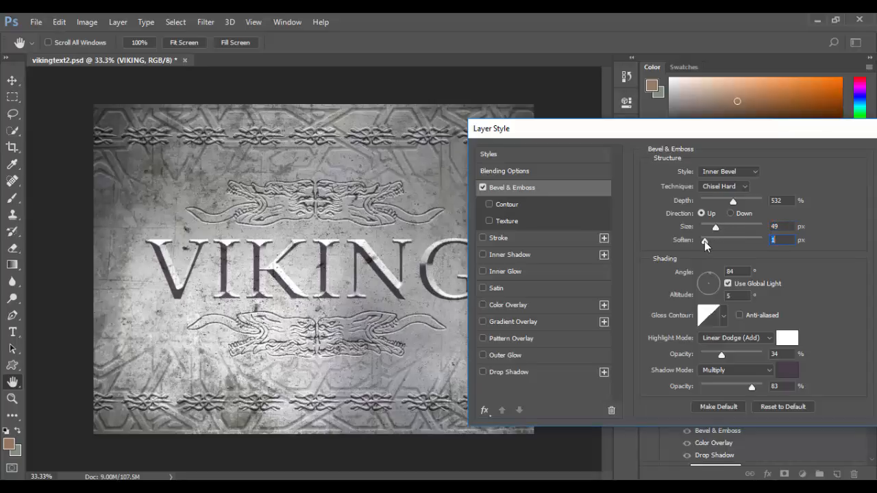
{"action": "left_click_drag", "start_coordinate": [705, 241], "coordinate": [709, 244]}
Set the bevel's highlight color to b7baaf, sampled from the stone beside the letter V
{"action": "left_click_drag", "start_coordinate": [698, 127], "coordinate": [659, 117]}
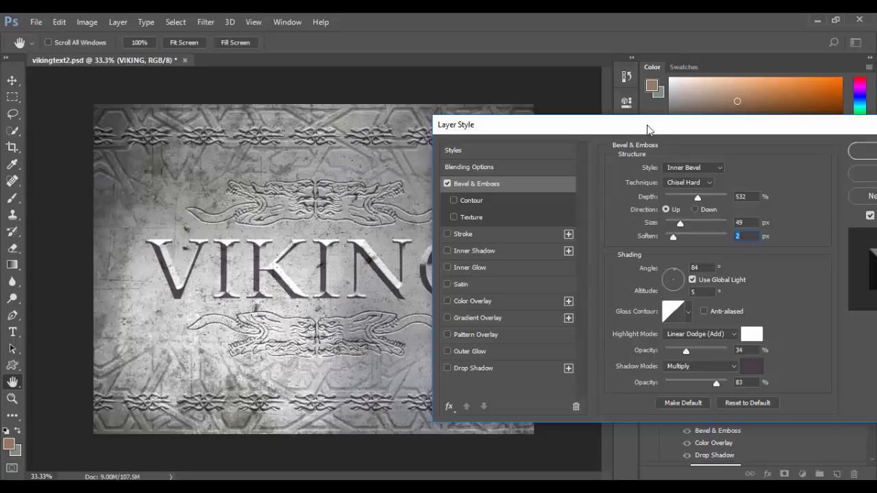
{"action": "left_click_drag", "start_coordinate": [652, 126], "coordinate": [684, 80]}
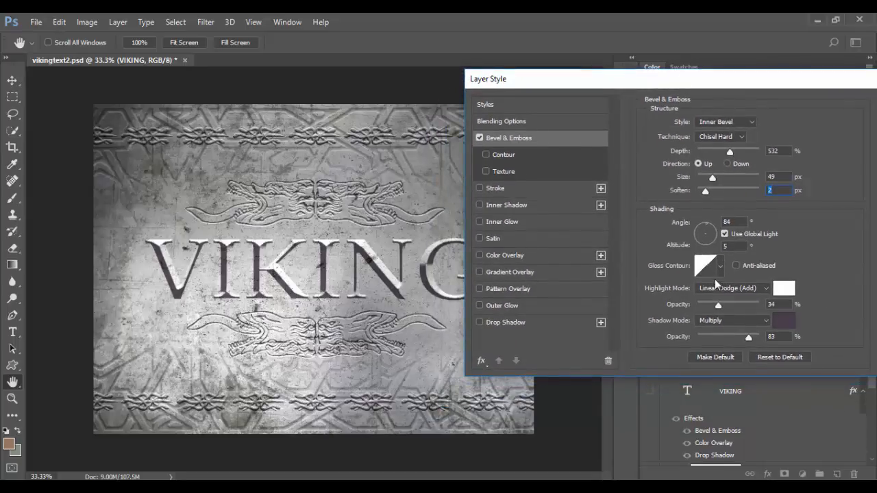
{"action": "left_click", "coordinate": [725, 234]}
{"action": "left_click", "coordinate": [785, 288]}
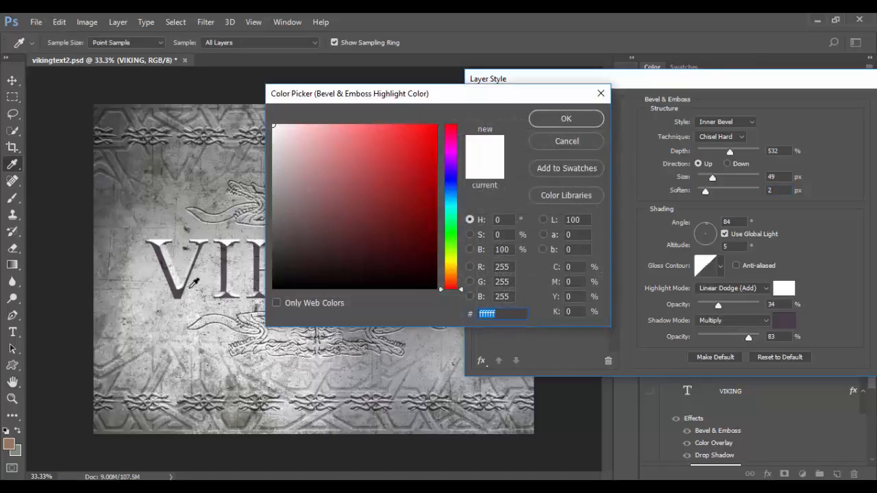
{"action": "left_click", "coordinate": [193, 306]}
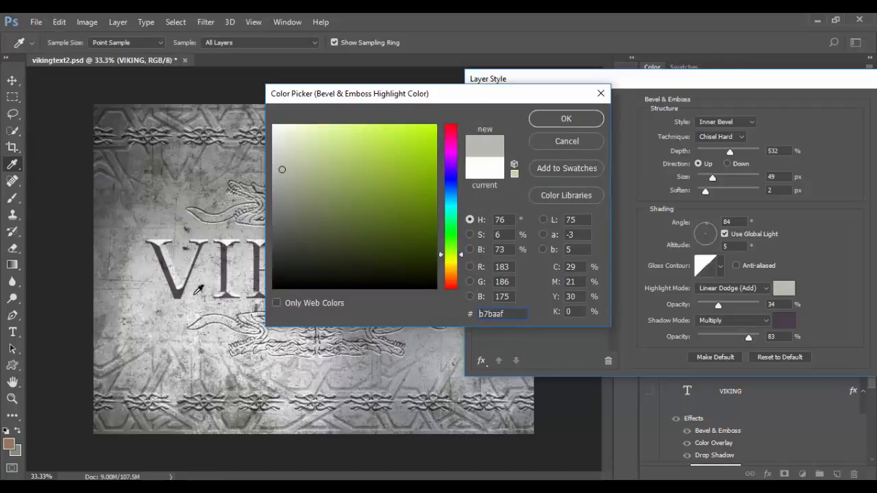
{"action": "left_click", "coordinate": [558, 113]}
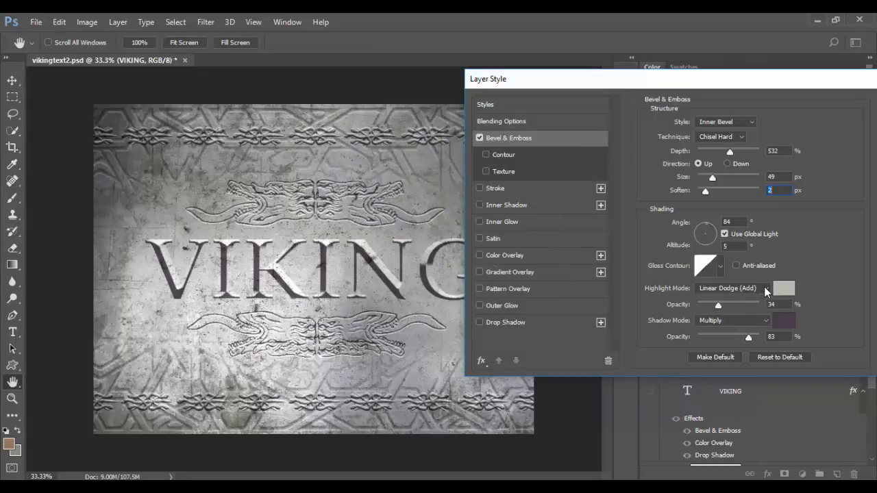
Keep the bevel's highlight mode at Linear Dodge (Add) and set its highlight color to near-white fdfdfd
{"action": "left_click", "coordinate": [766, 289]}
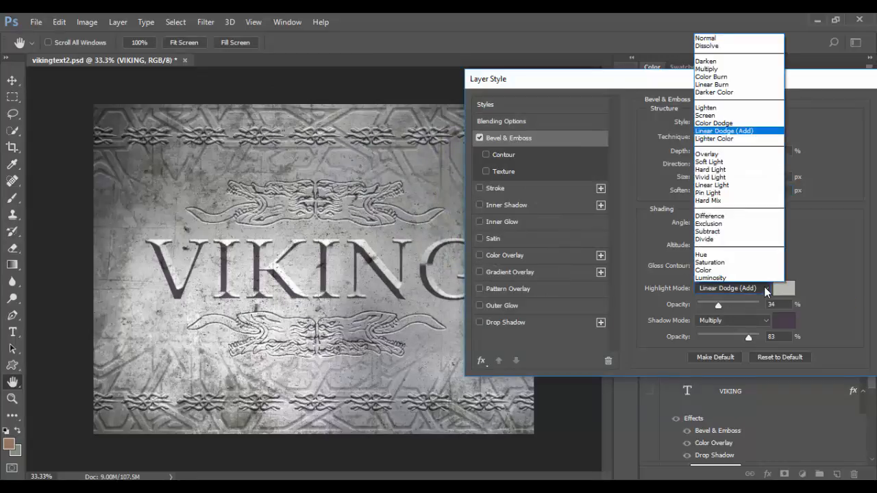
{"action": "left_click", "coordinate": [741, 132]}
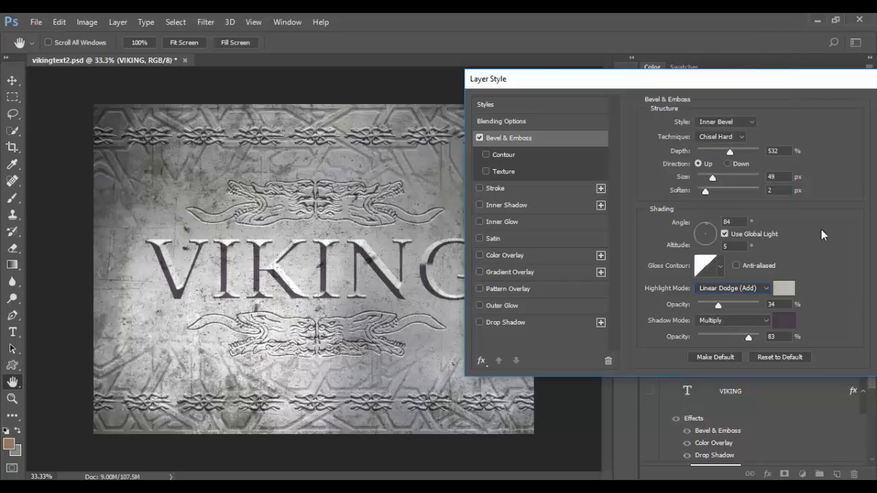
{"action": "left_click", "coordinate": [784, 291]}
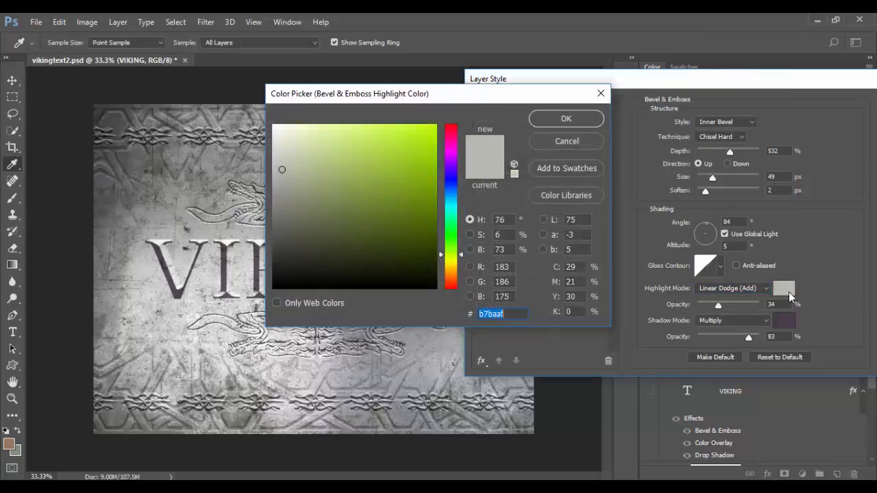
{"action": "left_click_drag", "start_coordinate": [329, 143], "coordinate": [273, 126]}
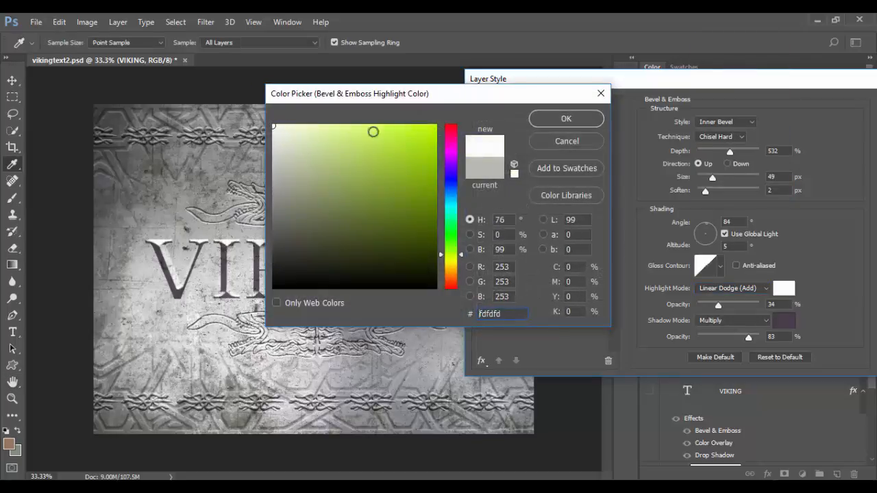
{"action": "left_click", "coordinate": [566, 119]}
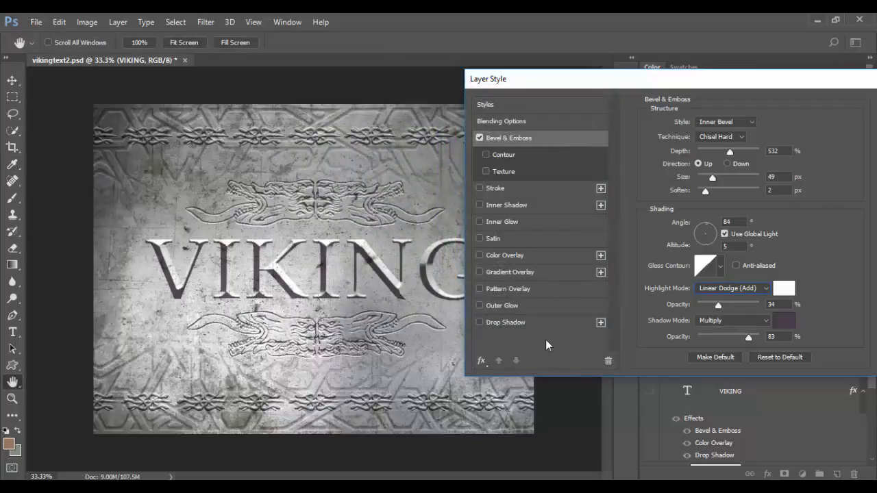
{"action": "left_click", "coordinate": [785, 323]}
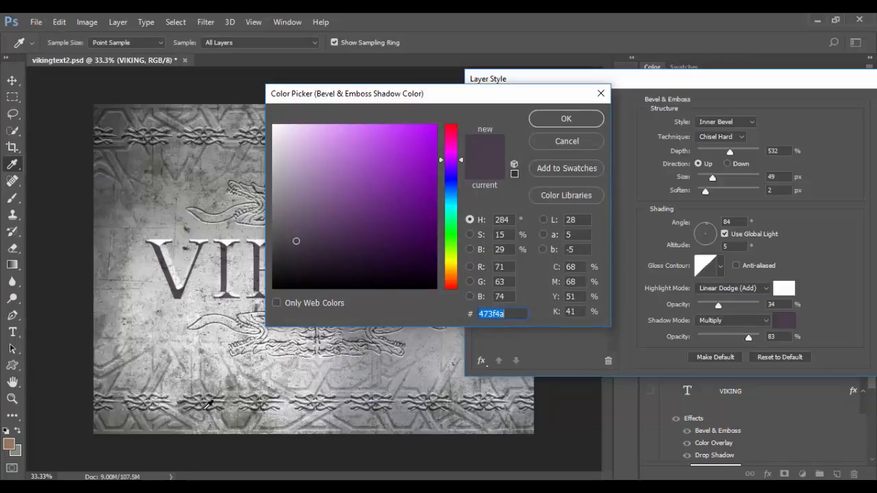
{"action": "left_click", "coordinate": [208, 405]}
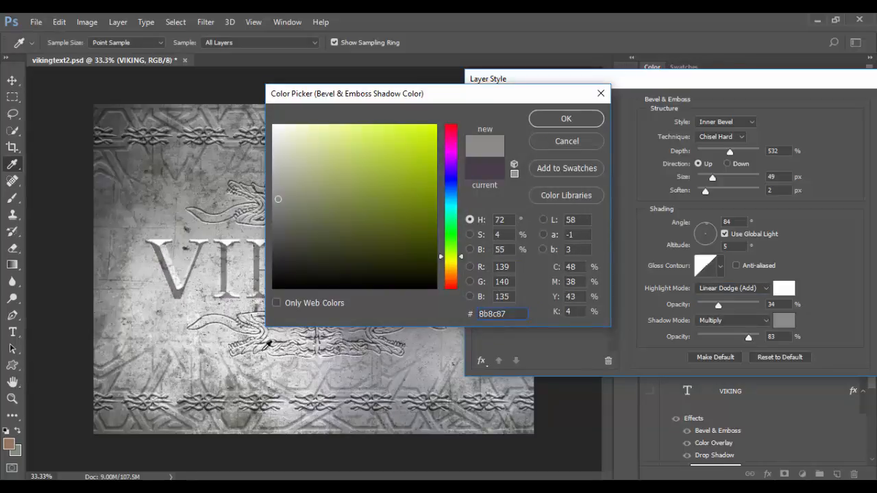
{"action": "left_click", "coordinate": [133, 122]}
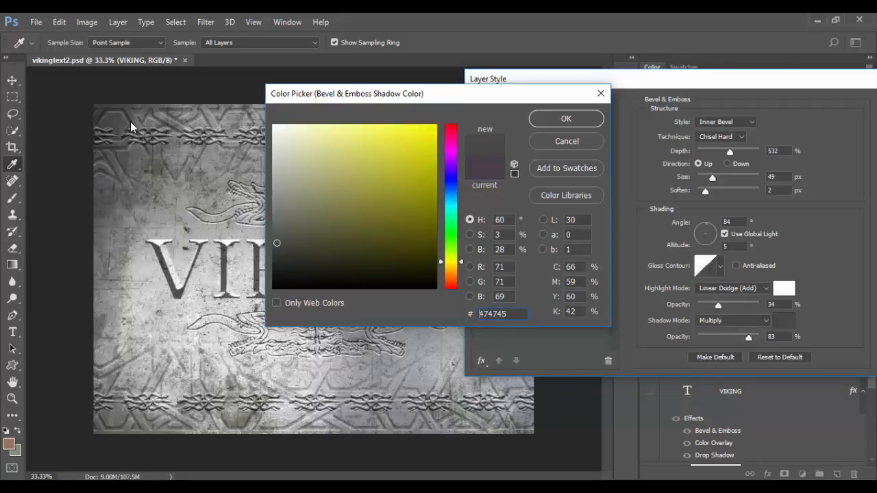
{"action": "left_click", "coordinate": [505, 414]}
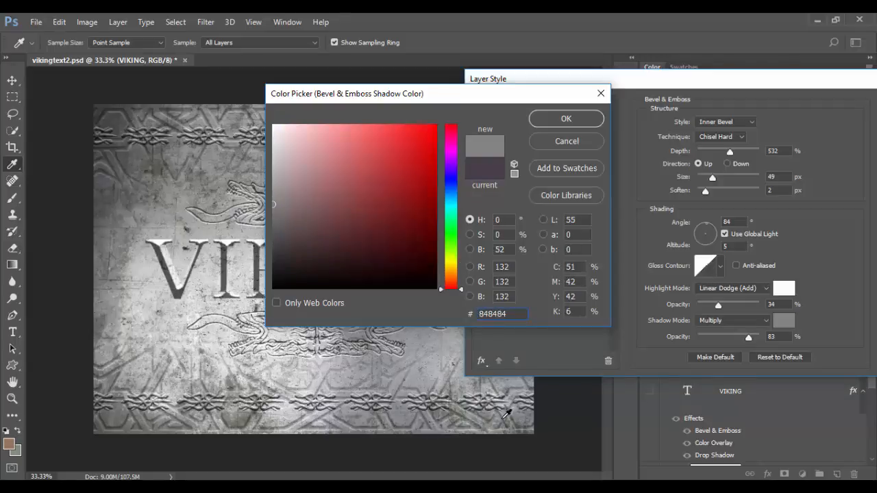
{"action": "left_click", "coordinate": [507, 415]}
{"action": "left_click", "coordinate": [507, 421]}
{"action": "left_click", "coordinate": [506, 420]}
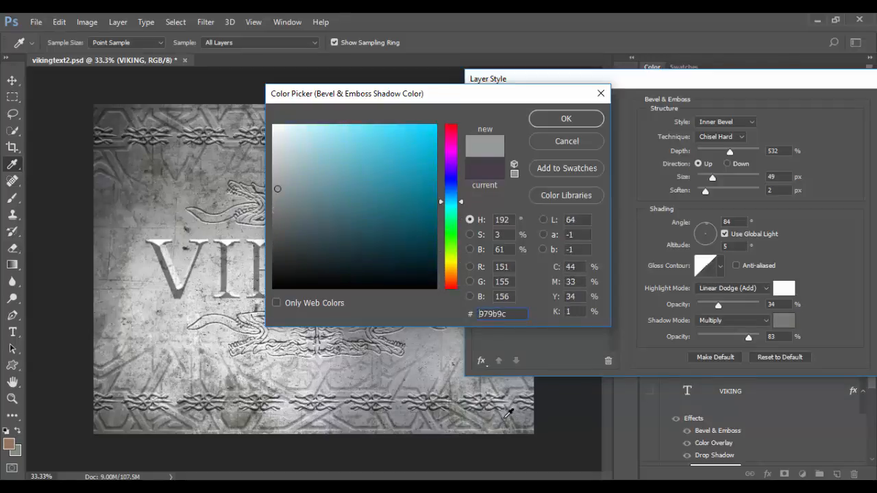
{"action": "left_click", "coordinate": [504, 420]}
{"action": "left_click", "coordinate": [512, 422]}
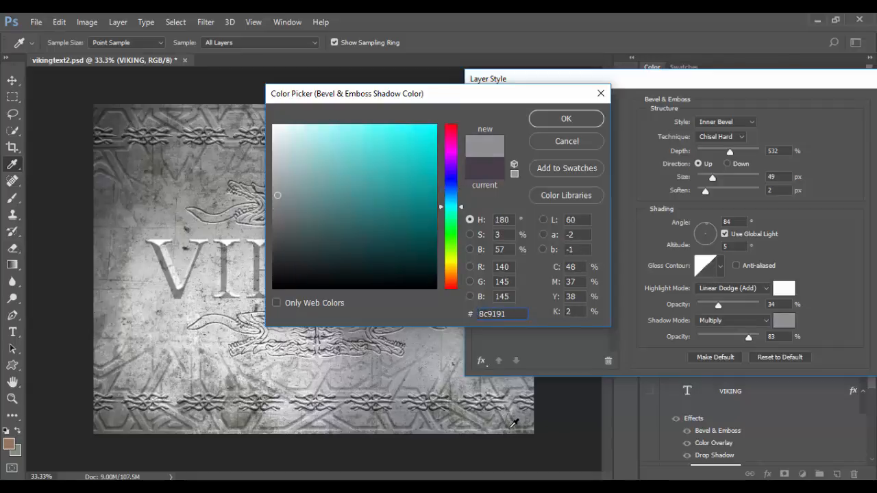
{"action": "left_click", "coordinate": [514, 426]}
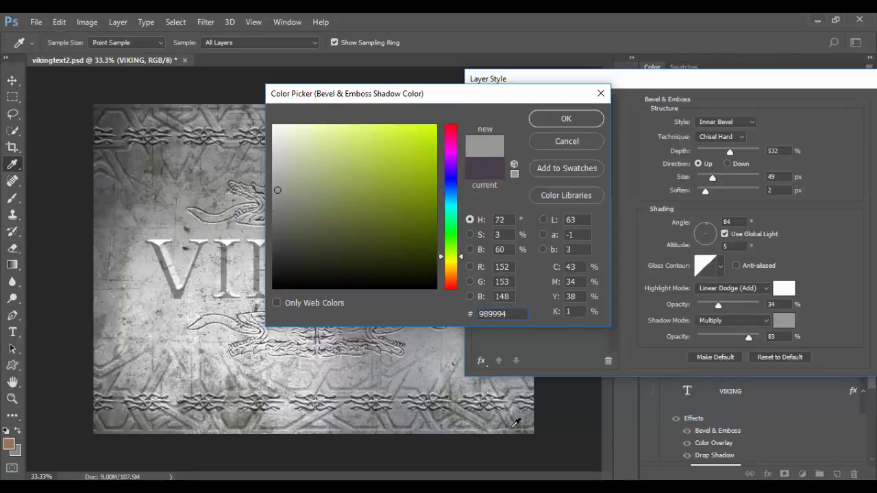
{"action": "left_click", "coordinate": [521, 426]}
{"action": "left_click", "coordinate": [521, 425]}
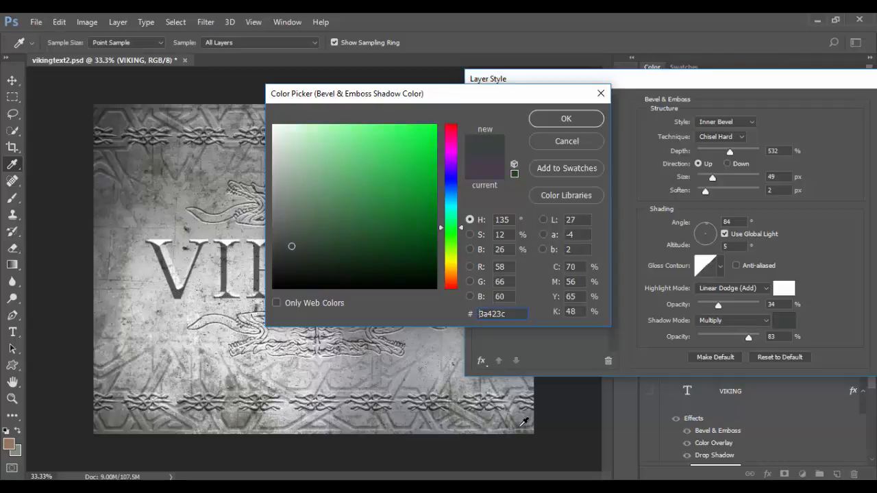
{"action": "left_click", "coordinate": [594, 142]}
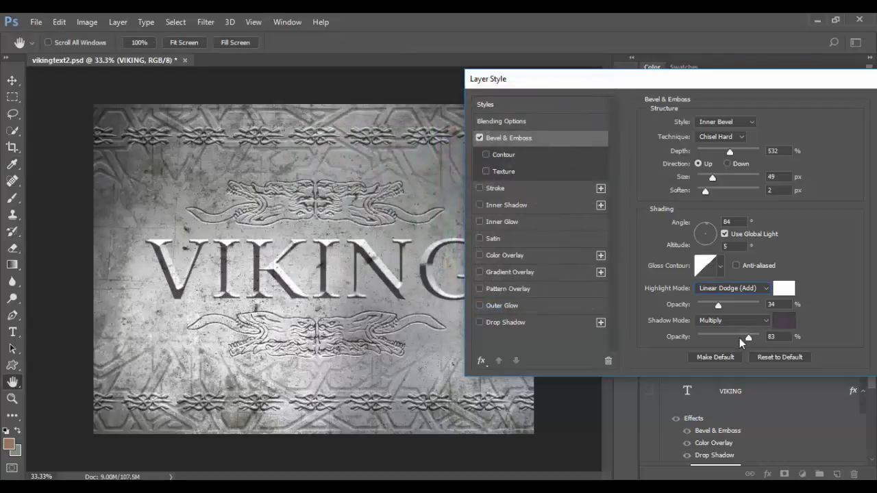
Set the bevel's shadow opacity to 75% and its highlight opacity to 71%
{"action": "mouse_move", "coordinate": [748, 337]}
{"action": "left_mouse_down"}
{"action": "mouse_move", "coordinate": [734, 337]}
{"action": "mouse_move", "coordinate": [742, 336]}
{"action": "left_mouse_up"}
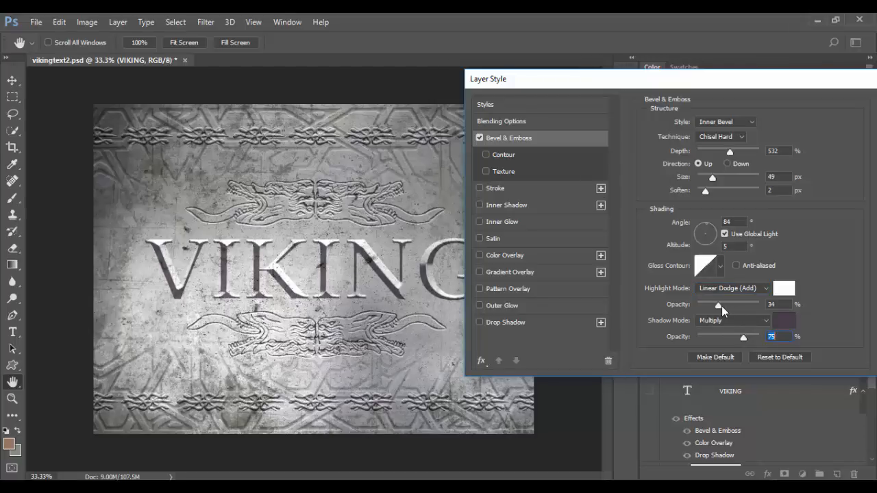
{"action": "left_click_drag", "start_coordinate": [722, 306], "coordinate": [742, 305]}
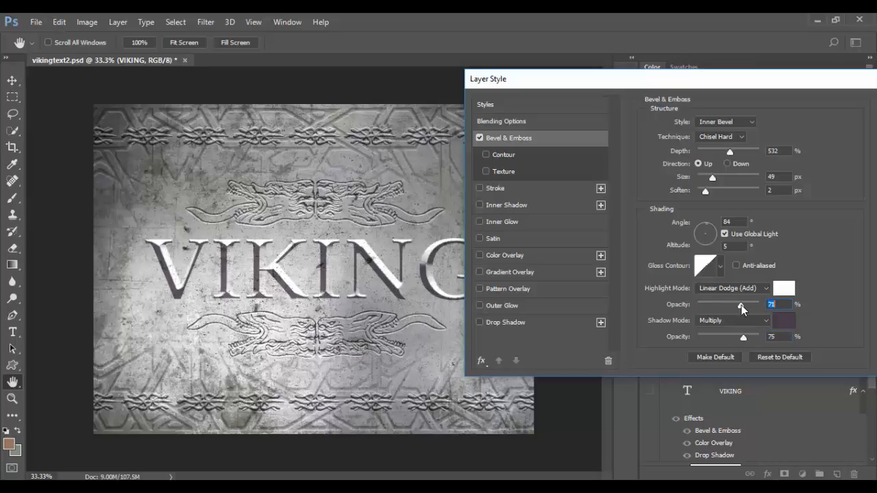
Enable the bevel's Contour and Texture, and choose the light gray paper-like pattern for the texture
{"action": "left_click", "coordinate": [509, 156]}
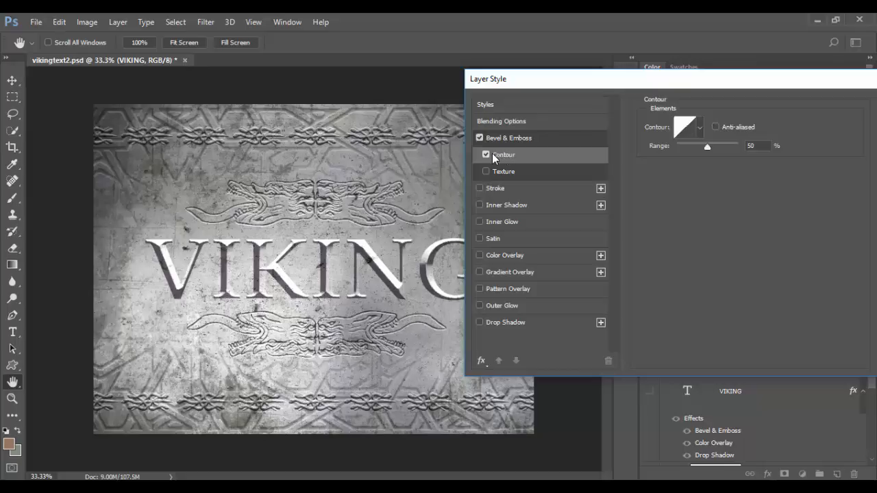
{"action": "left_click", "coordinate": [488, 153]}
{"action": "left_click", "coordinate": [518, 172]}
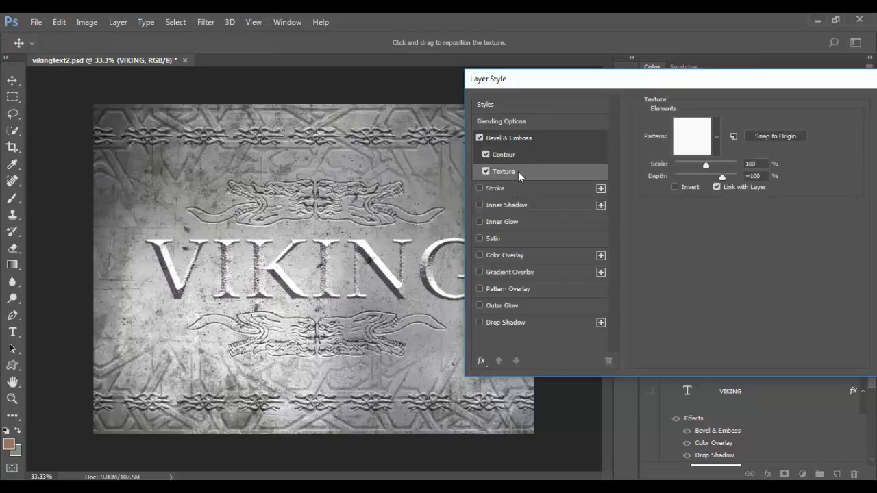
{"action": "left_click", "coordinate": [717, 139]}
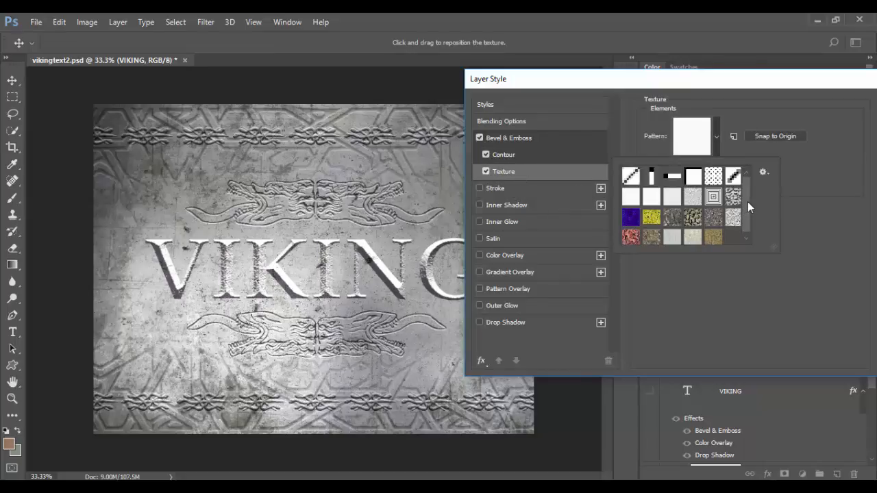
{"action": "left_click_drag", "start_coordinate": [748, 202], "coordinate": [748, 229]}
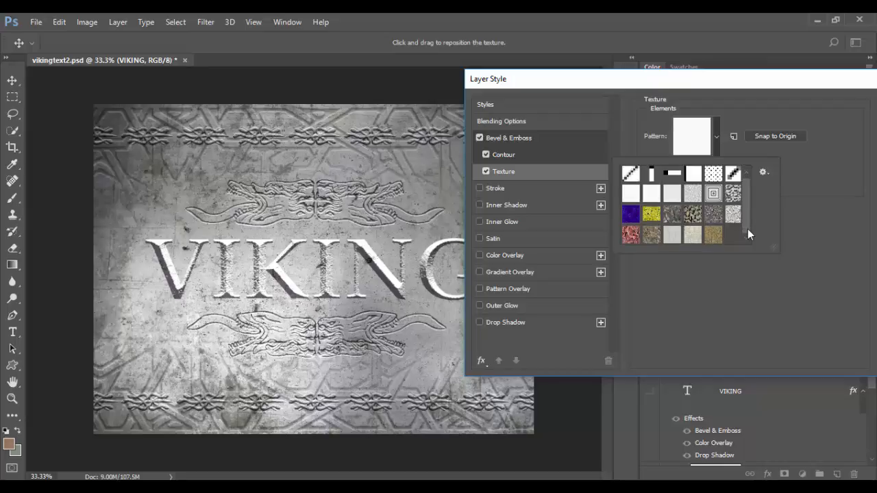
{"action": "left_click", "coordinate": [672, 236]}
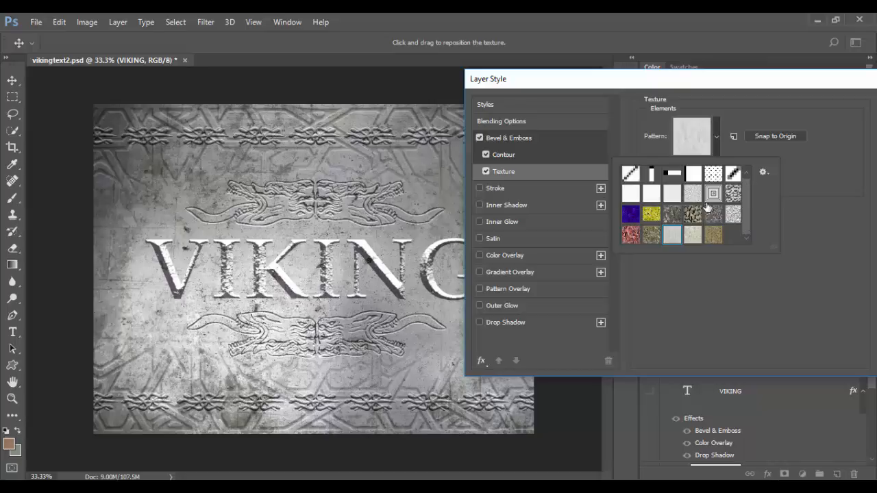
{"action": "left_click", "coordinate": [763, 175]}
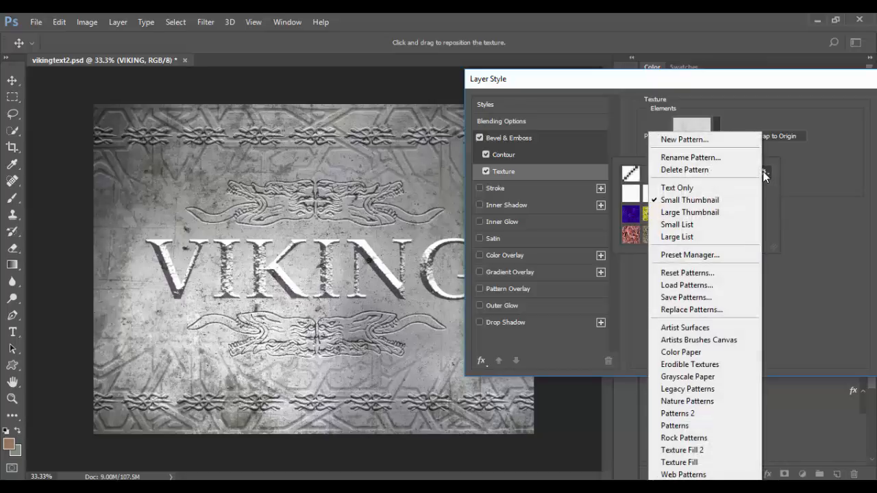
{"action": "left_click", "coordinate": [684, 438]}
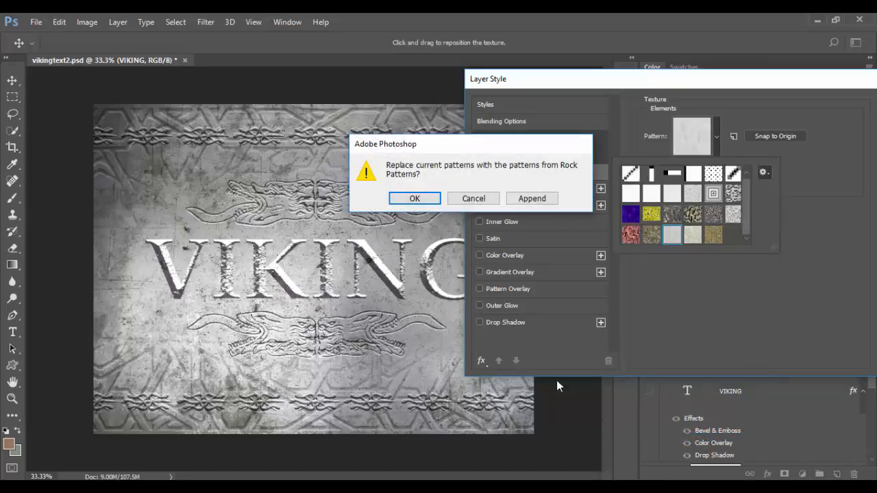
{"action": "left_click", "coordinate": [482, 199]}
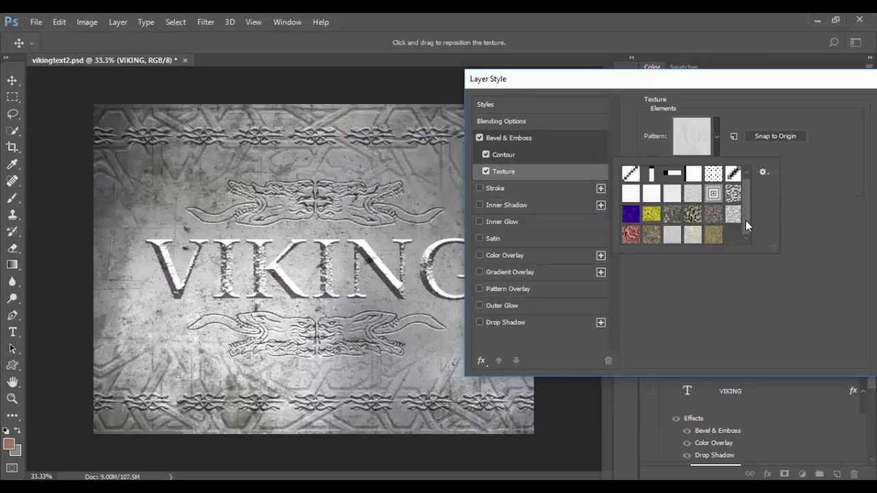
Choose the light gray texture pattern again and set its scale to 67% and depth to +67%
{"action": "left_click", "coordinate": [675, 237]}
{"action": "left_click", "coordinate": [810, 181]}
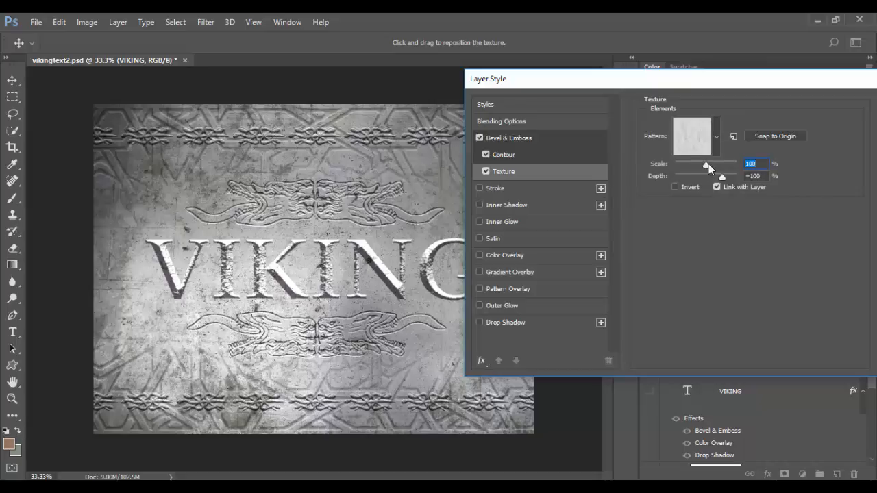
{"action": "mouse_move", "coordinate": [709, 163]}
{"action": "left_mouse_down"}
{"action": "mouse_move", "coordinate": [718, 165]}
{"action": "mouse_move", "coordinate": [696, 163]}
{"action": "mouse_move", "coordinate": [731, 164]}
{"action": "mouse_move", "coordinate": [693, 163]}
{"action": "mouse_move", "coordinate": [710, 175]}
{"action": "mouse_move", "coordinate": [679, 172]}
{"action": "mouse_move", "coordinate": [723, 174]}
{"action": "mouse_move", "coordinate": [708, 174]}
{"action": "mouse_move", "coordinate": [715, 177]}
{"action": "left_mouse_up"}
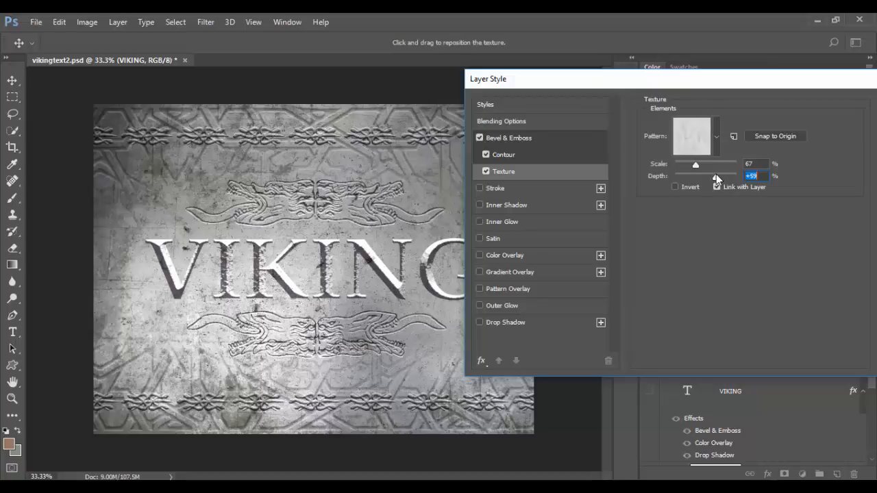
Add a Multiply color overlay at 72% opacity in dark gray 333432, sampled from the shaded stone near the upper knotwork border
{"action": "left_click_drag", "start_coordinate": [582, 81], "coordinate": [473, 100]}
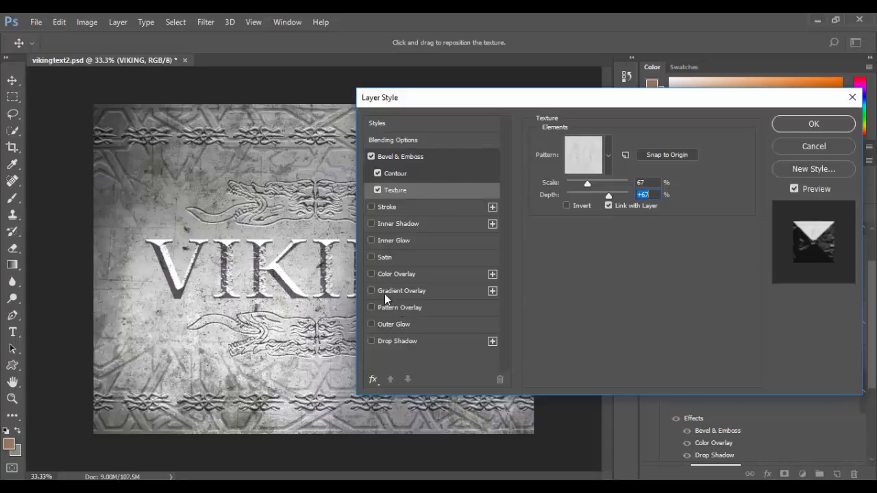
{"action": "left_click", "coordinate": [400, 274]}
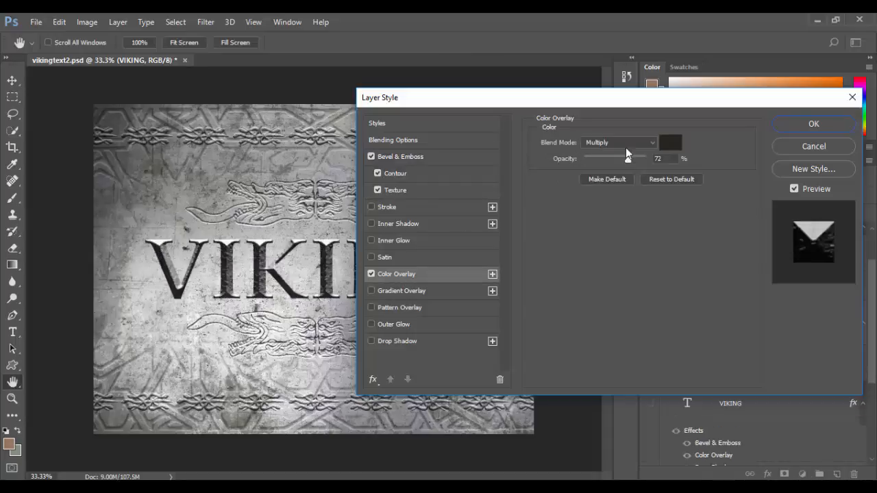
{"action": "left_click", "coordinate": [671, 143]}
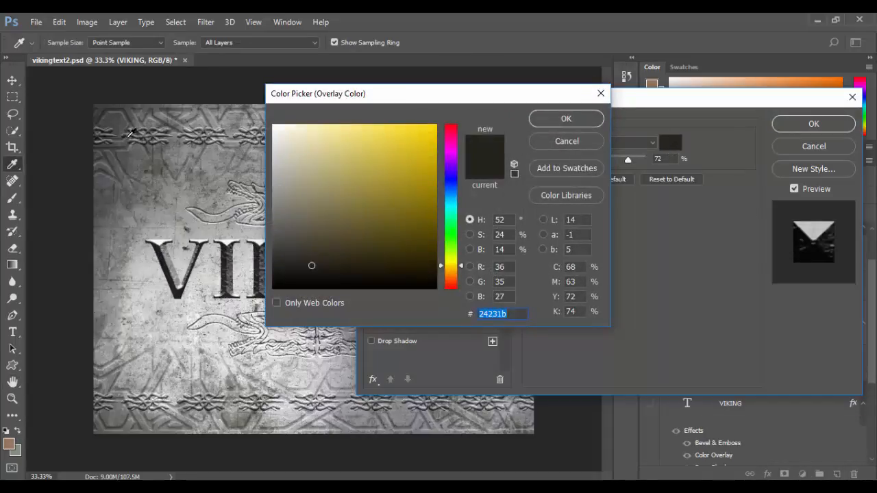
{"action": "left_click", "coordinate": [101, 145]}
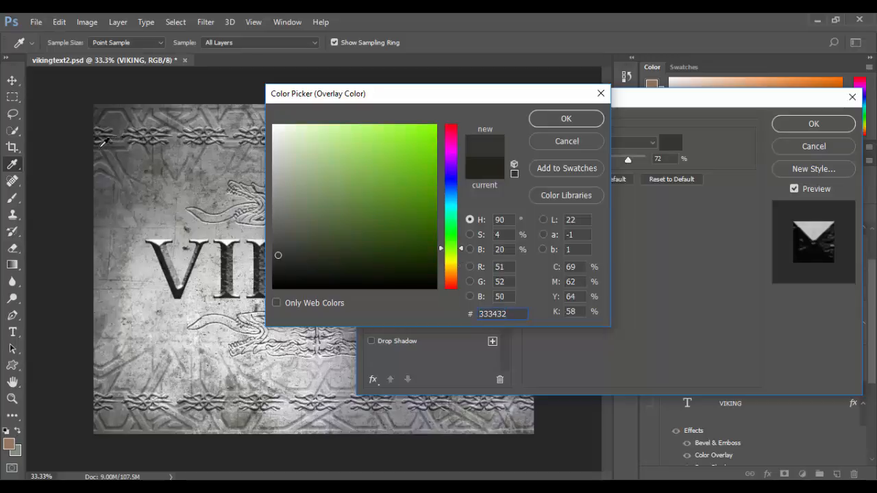
{"action": "left_click", "coordinate": [550, 122]}
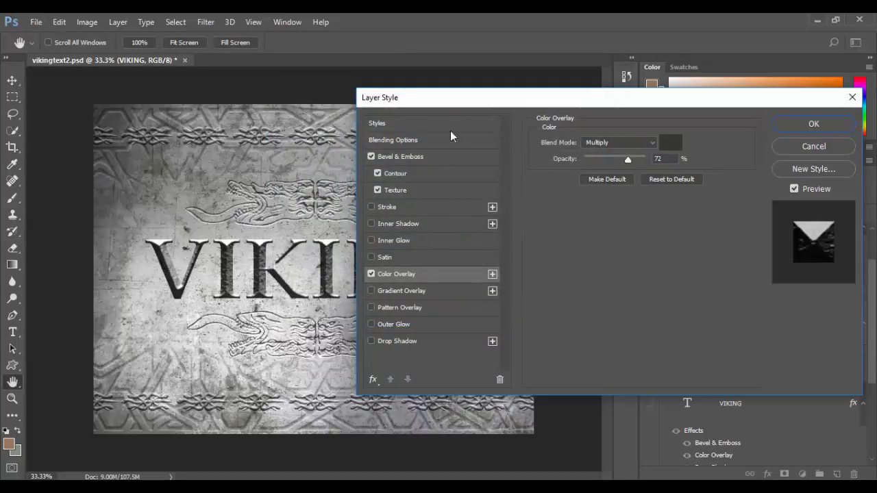
Add a drop shadow with a distance of 39 px, a spread of 17% and a size of 24 px
{"action": "left_click_drag", "start_coordinate": [463, 107], "coordinate": [563, 118]}
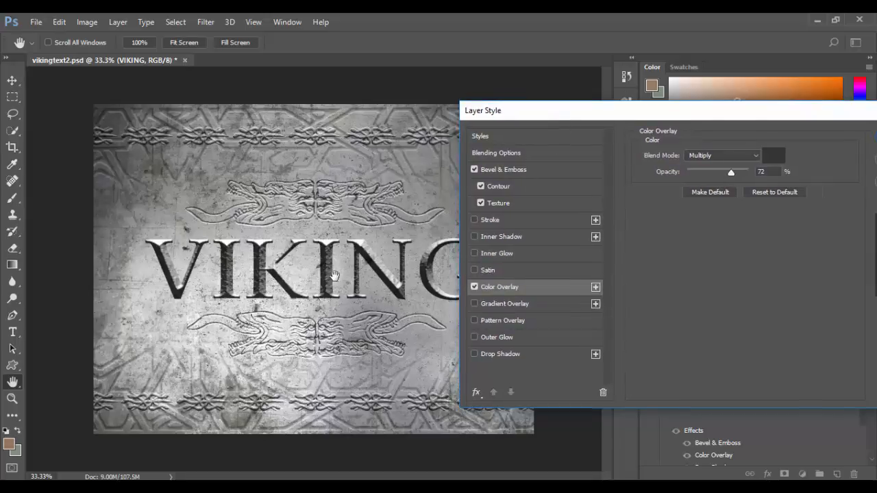
{"action": "left_click", "coordinate": [506, 357]}
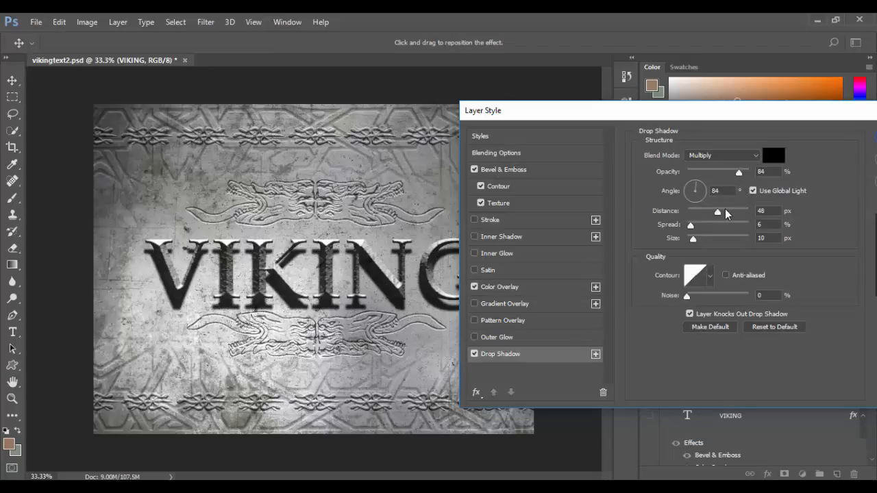
{"action": "left_click_drag", "start_coordinate": [717, 213], "coordinate": [697, 239]}
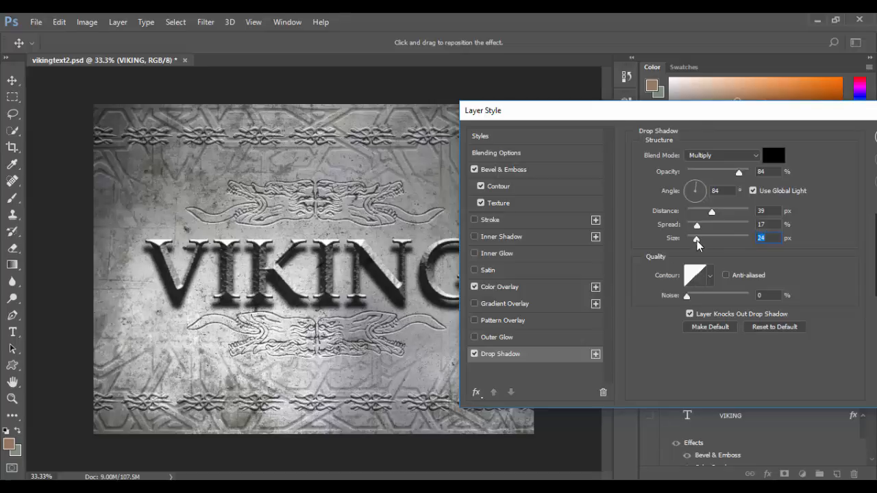
Set the drop shadow color to dark olive gray 414038, darkened from a stone tone near the lower knotwork border, and apply the layer style
{"action": "left_click", "coordinate": [774, 156]}
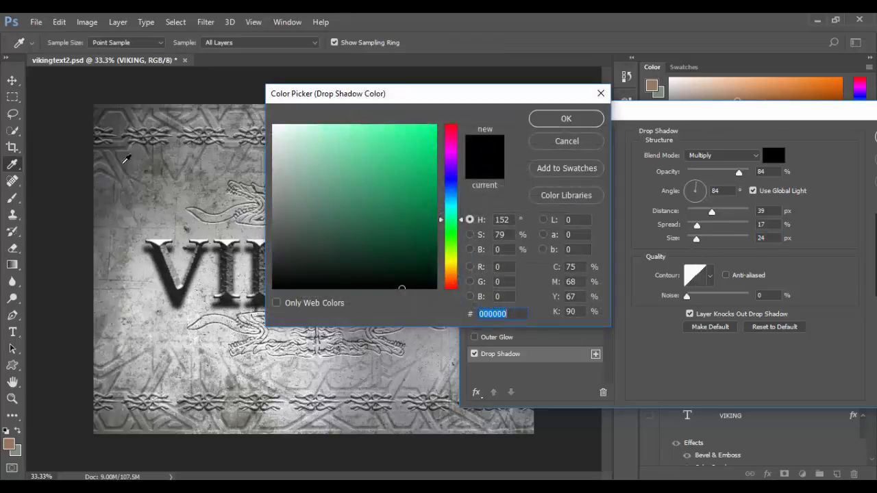
{"action": "left_click", "coordinate": [117, 144]}
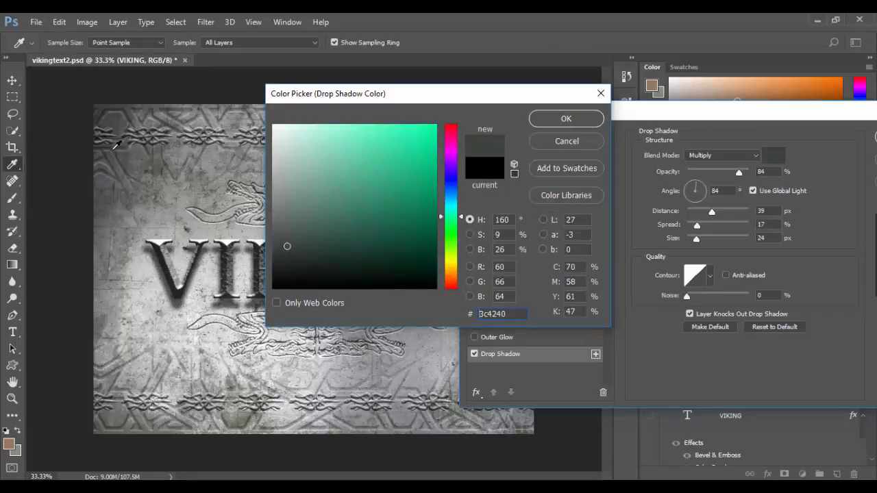
{"action": "left_click", "coordinate": [249, 418]}
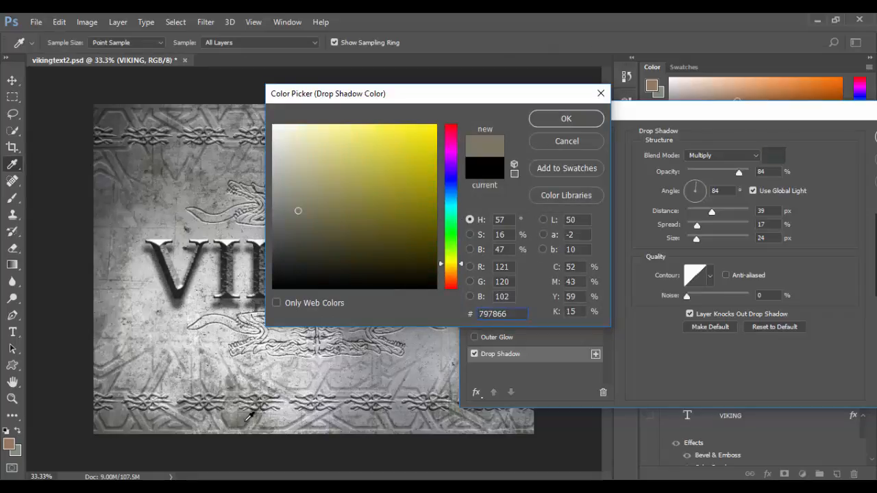
{"action": "left_click", "coordinate": [249, 418]}
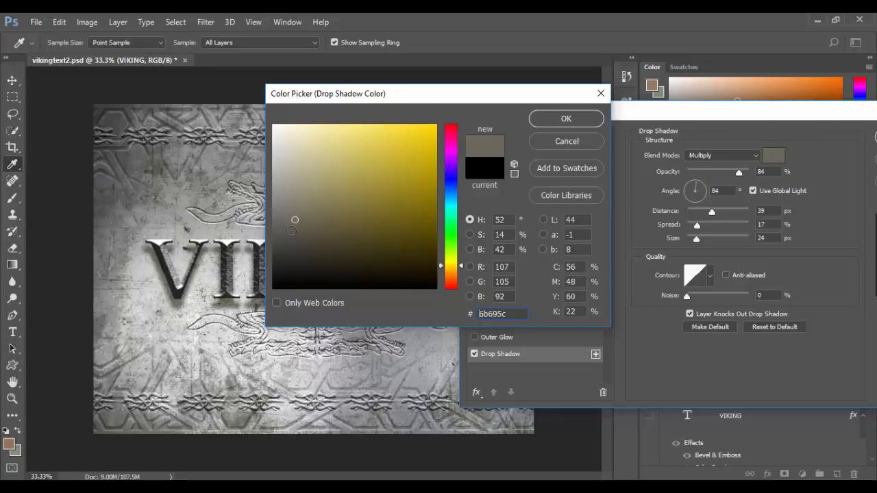
{"action": "left_click", "coordinate": [296, 246]}
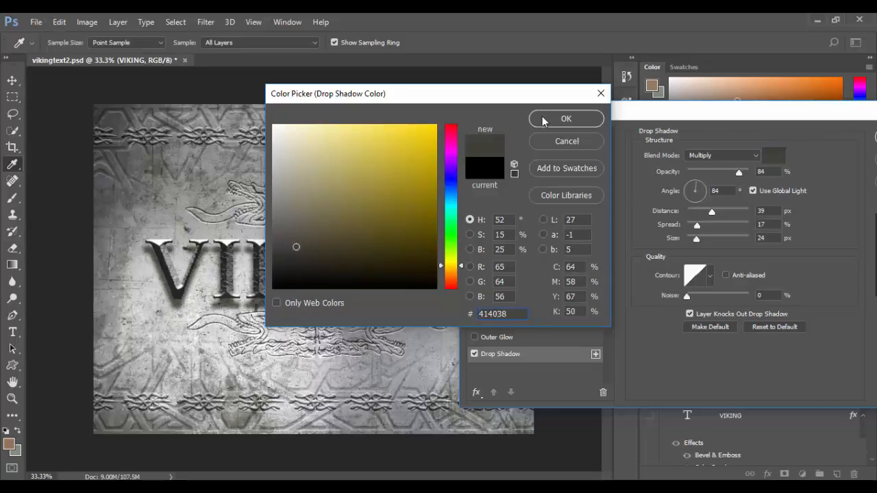
{"action": "left_click", "coordinate": [544, 120]}
{"action": "left_click_drag", "start_coordinate": [559, 110], "coordinate": [456, 127]}
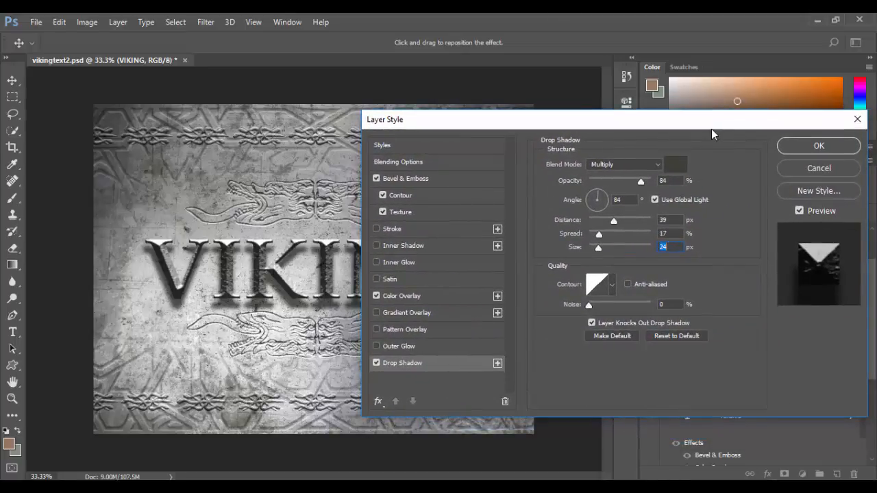
{"action": "left_click", "coordinate": [816, 147]}
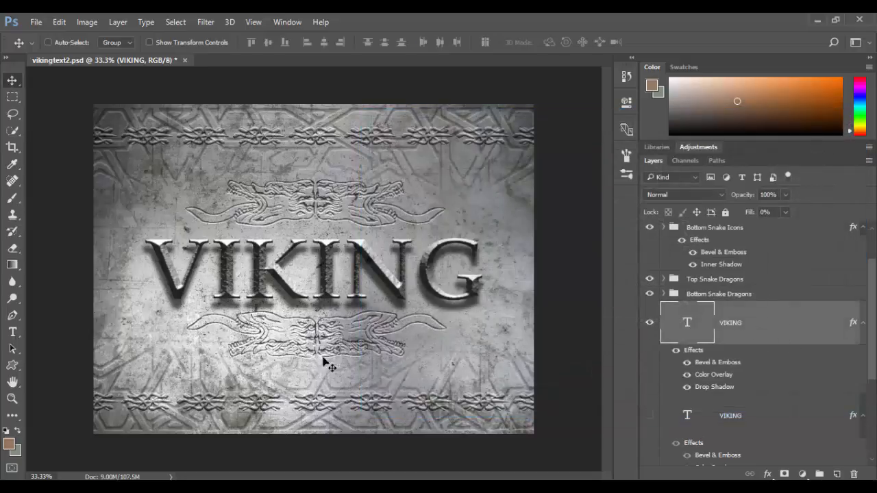
Compare the new VIKING text with the original by toggling the visibility of both layers, leaving only the new one shown
{"action": "scroll", "coordinate": [770, 402], "scroll_direction": "down", "scroll_amount": 2}
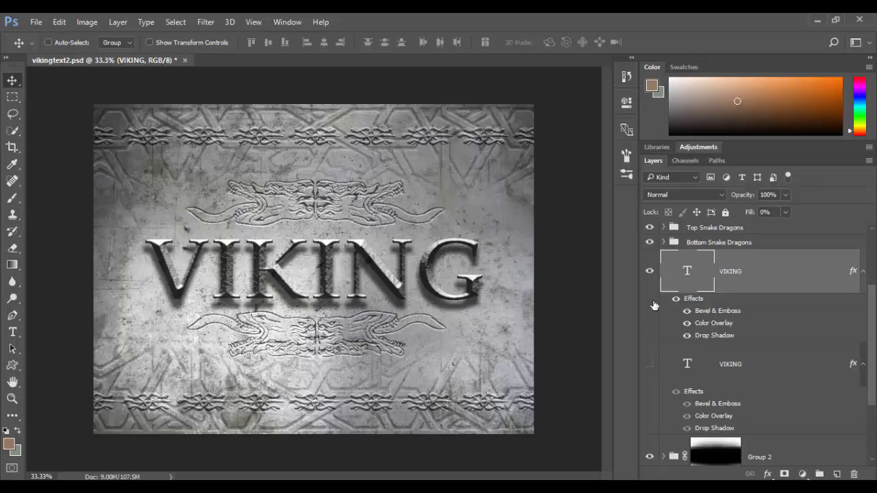
{"action": "left_click", "coordinate": [650, 364]}
{"action": "left_click", "coordinate": [651, 272]}
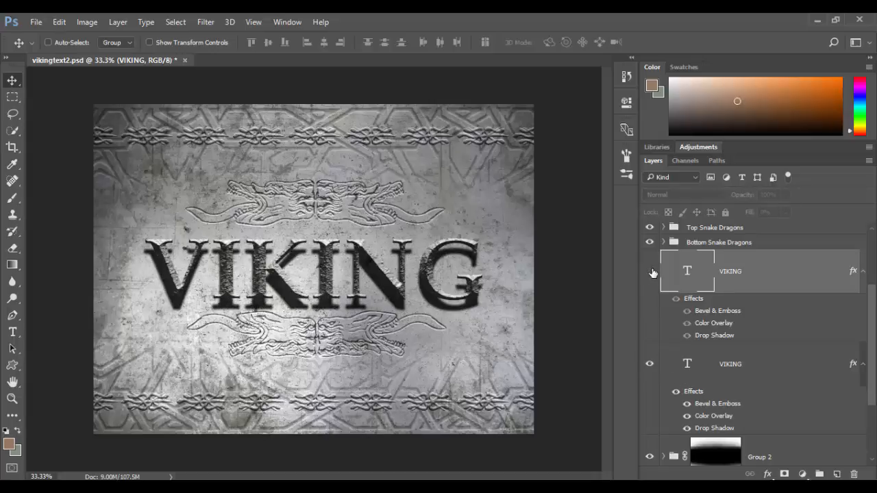
{"action": "left_click", "coordinate": [652, 272]}
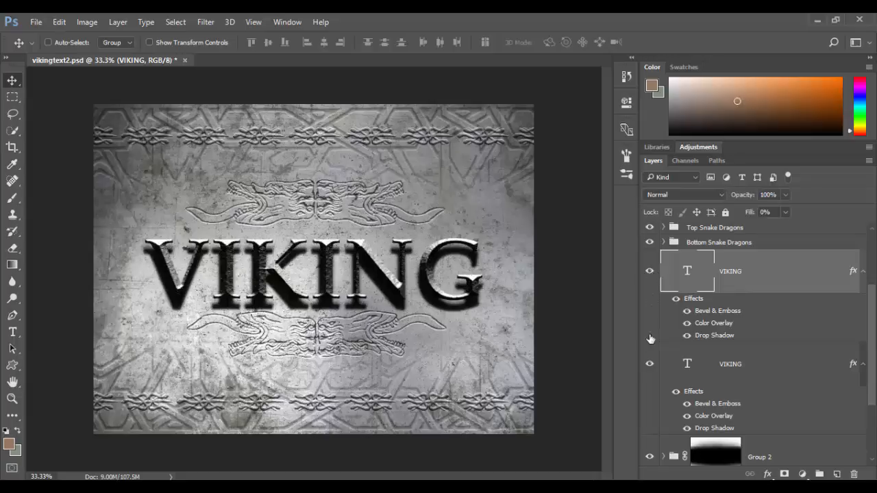
{"action": "left_click", "coordinate": [650, 364]}
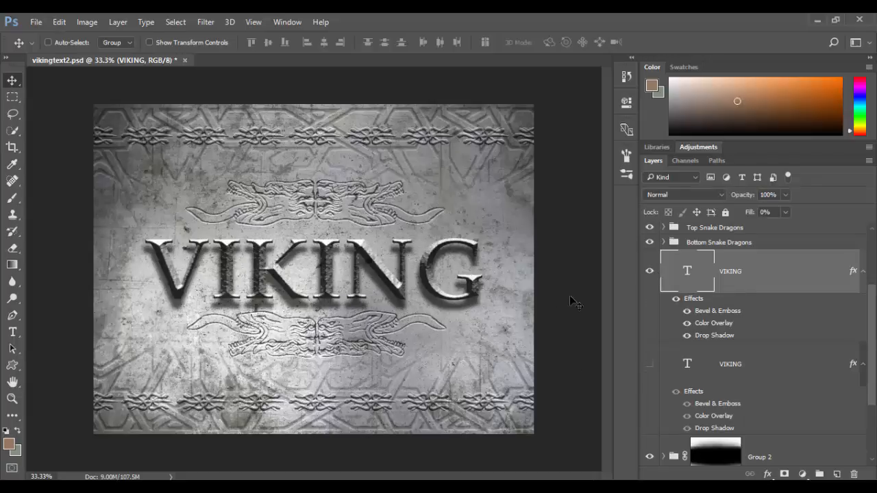
Increase the drop shadow distance of the upper VIKING text layer to 51 px
{"action": "double_click", "coordinate": [790, 279]}
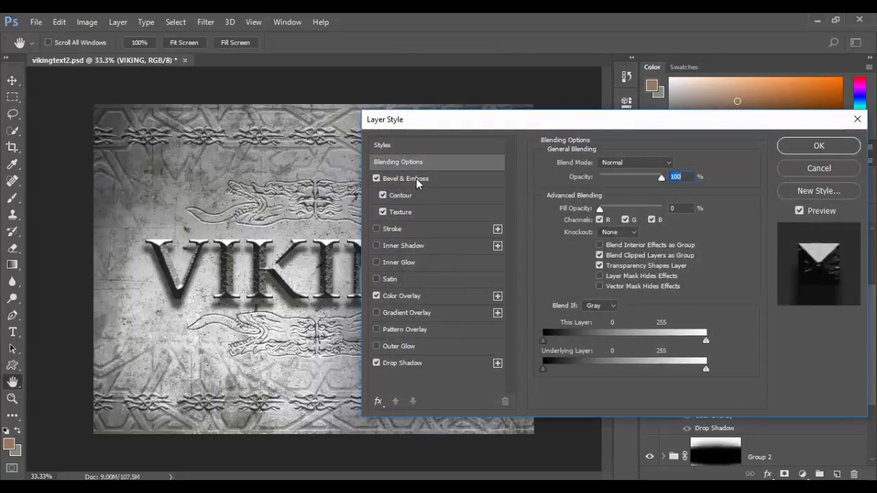
{"action": "left_click", "coordinate": [422, 358]}
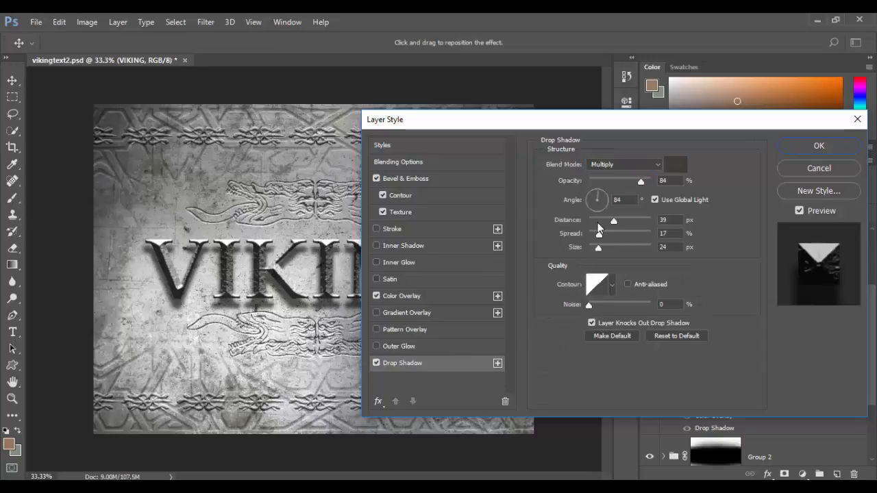
{"action": "left_click_drag", "start_coordinate": [612, 218], "coordinate": [622, 219]}
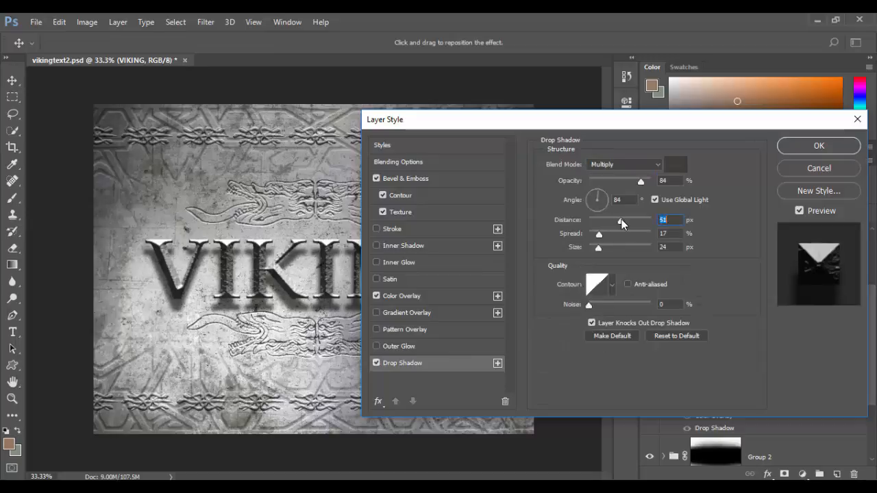
{"action": "left_click", "coordinate": [809, 148]}
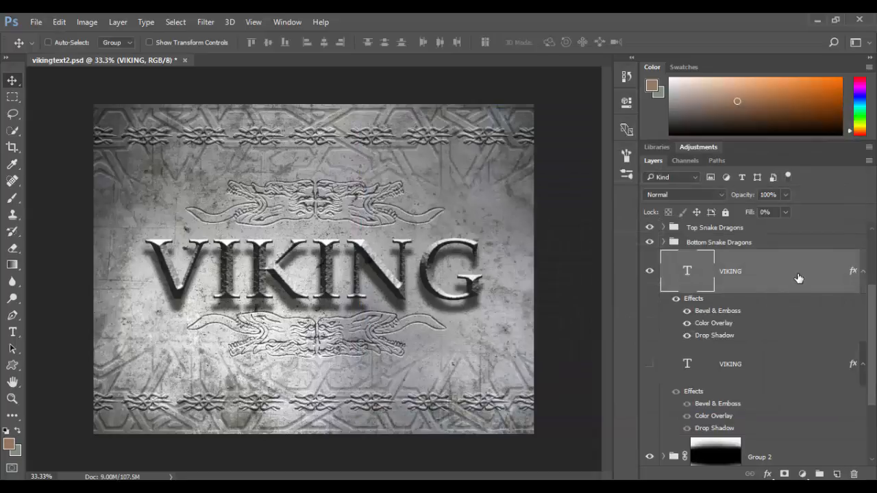